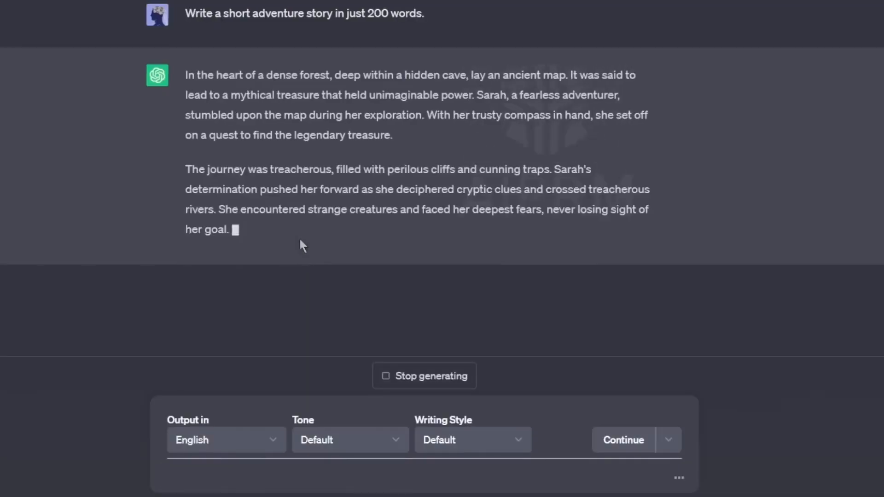
# Choose the YouTube Script Creator prompt from the public AIPRM prompts in ChatGPT
pyautogui.scroll(5, 300, 237)
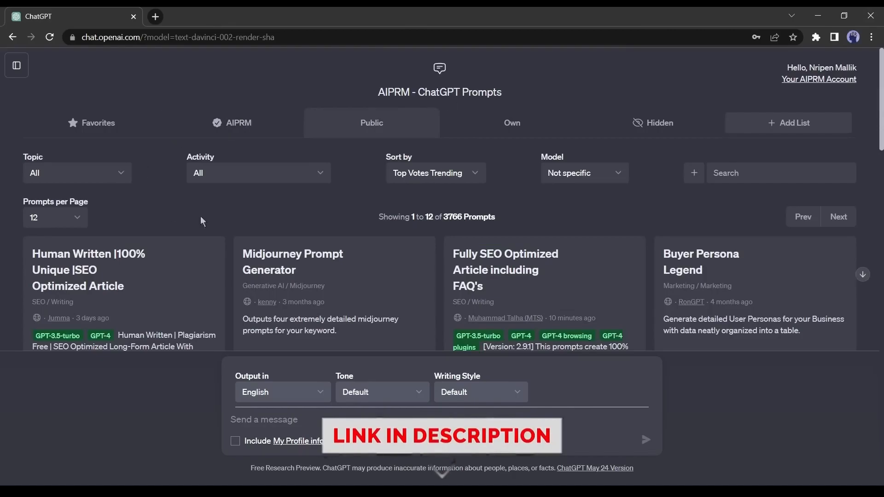
pyautogui.scroll(-4, 171, 166)
pyautogui.scroll(-6, 169, 162)
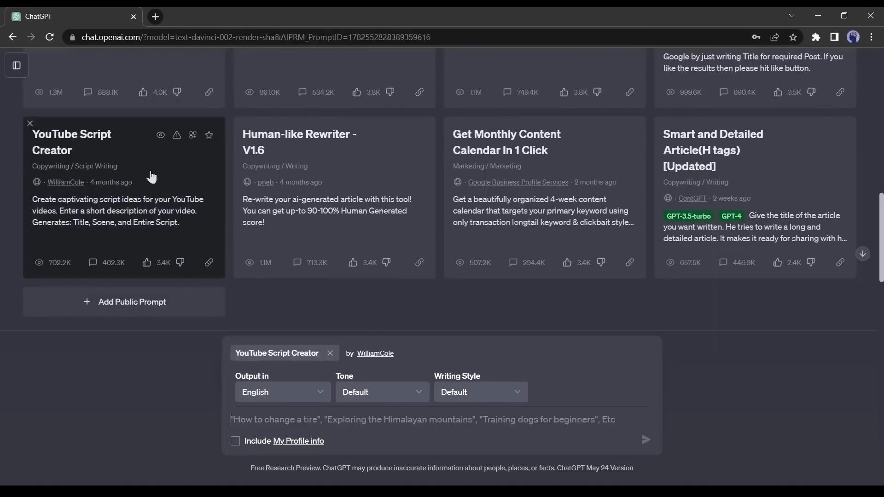
pyautogui.click(151, 176)
# Submit the request "Write a child learning video script about various birds." to generate the script
pyautogui.write('Write a child learing')
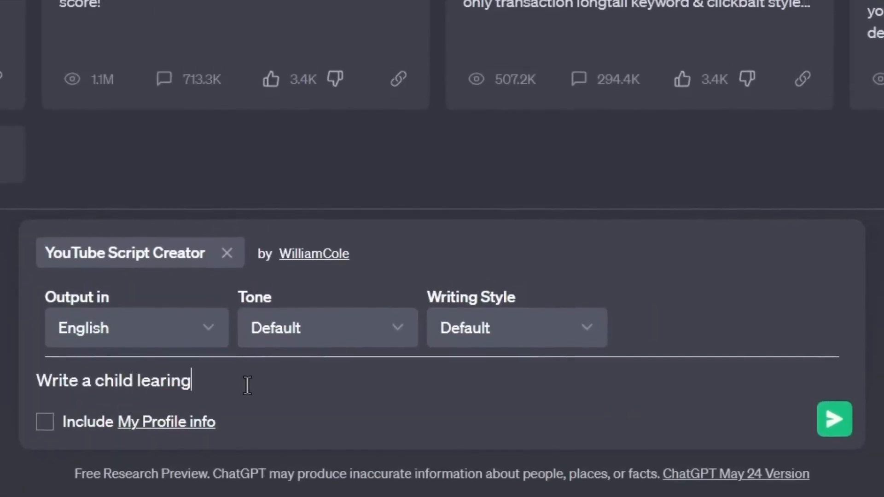
pyautogui.press('BackSpace')
pyautogui.press('BackSpace')
pyautogui.press('BackSpace')
pyautogui.press('BackSpace')
pyautogui.write('rning video script about various ')
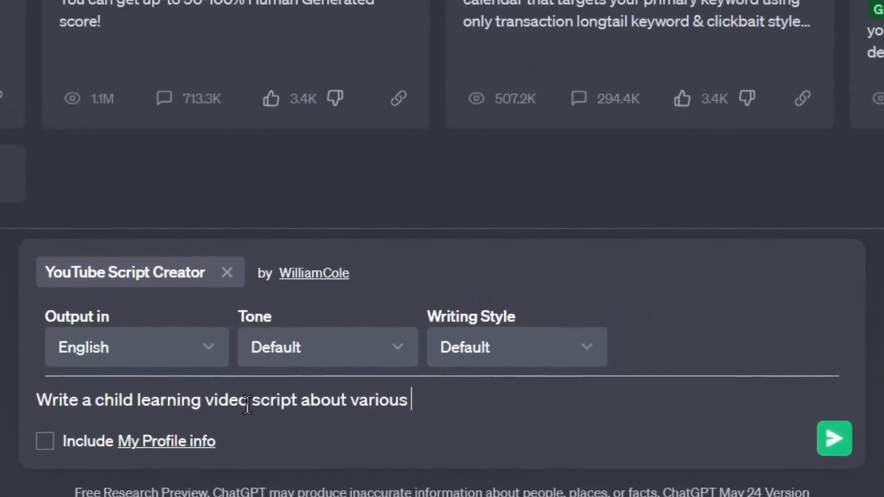
pyautogui.write('birds.')
pyautogui.press('Return')
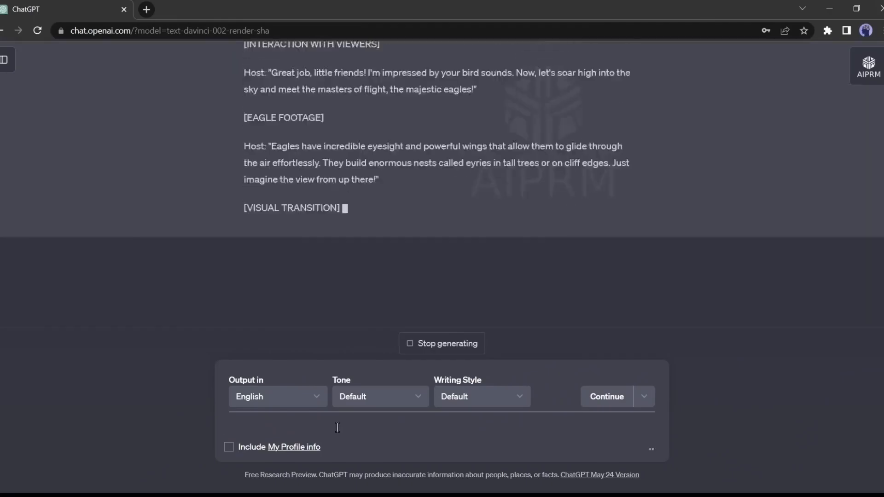
# Review the generated bird script and copy the host's "Hello there, little explorers!" greeting into the blank Google Docs document
pyautogui.scroll(15, 328, 167)
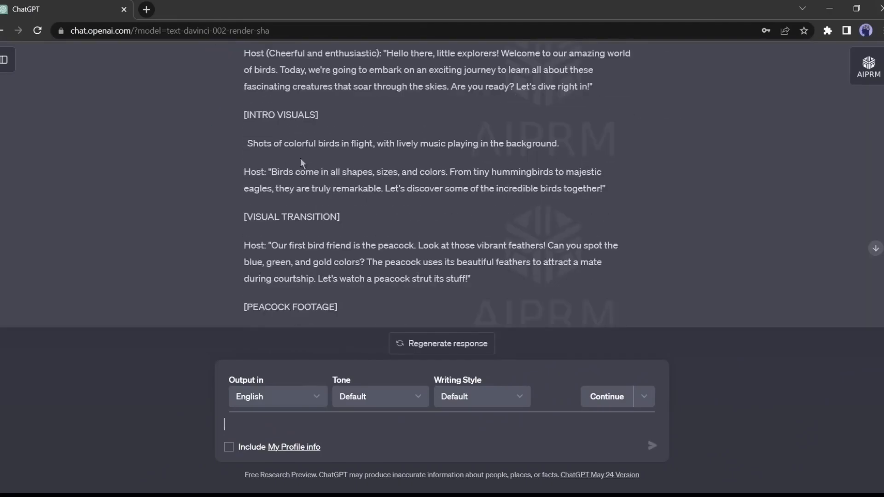
pyautogui.scroll(-2, 328, 167)
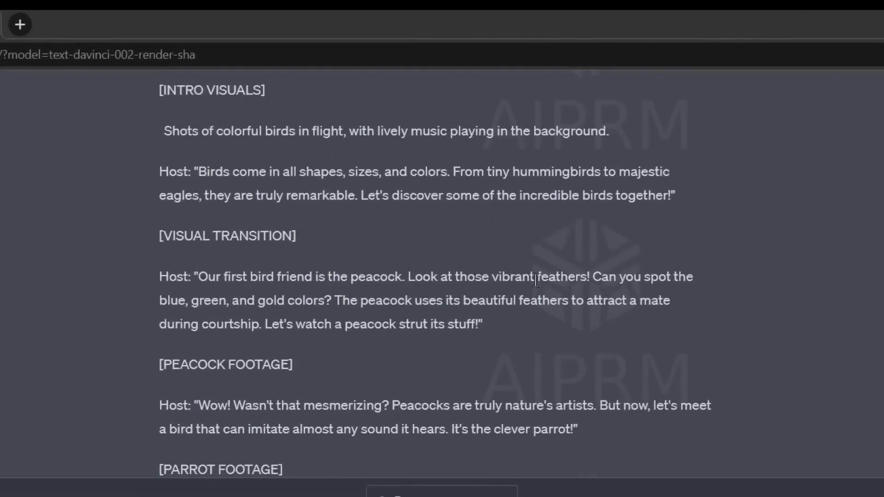
pyautogui.scroll(-2, 604, 274)
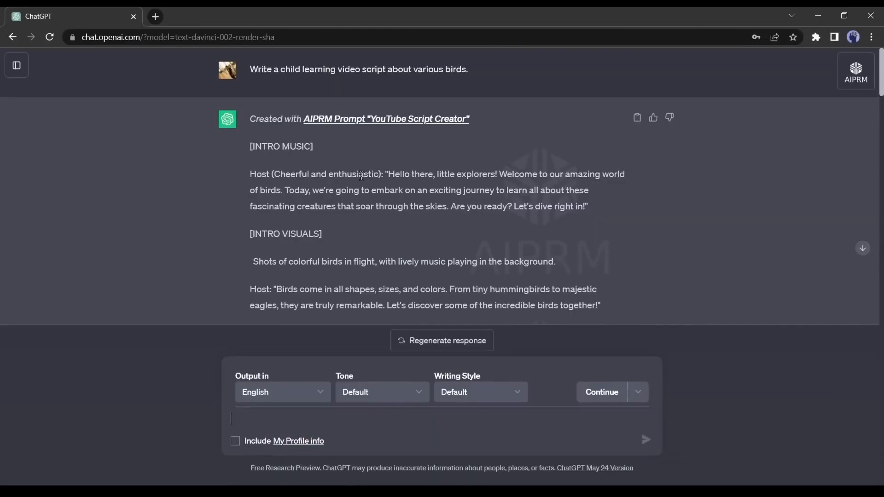
pyautogui.moveTo(459, 174); pyautogui.dragTo(587, 209)
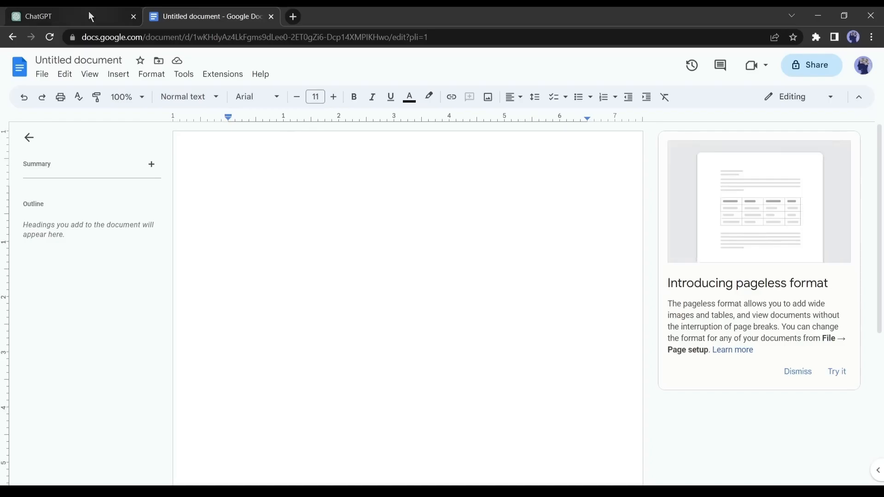
pyautogui.write("Hello there, little explorers! Welcome to our amazing world of birds. Today, we're going to embark on an exciting journey to learn all about these fascinating creatures that soar through the skies. Are you ready? Let's dive right in!")
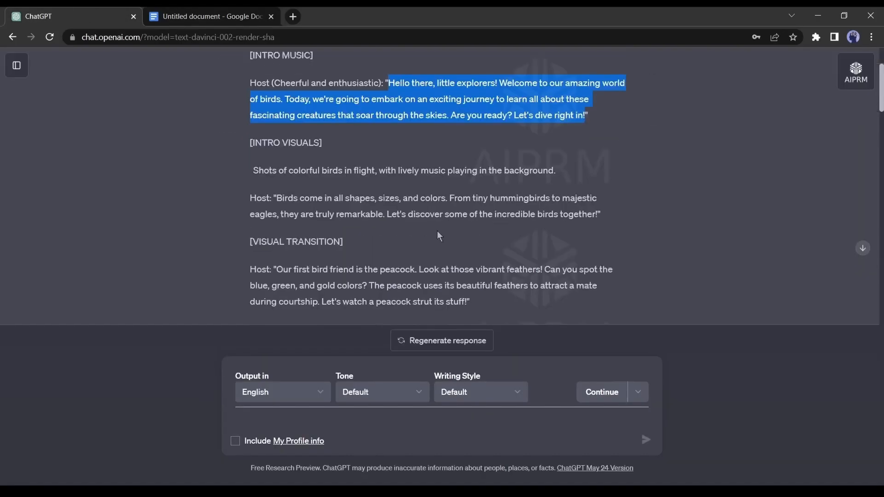
# Copy the host's "Birds come in all shapes" and "Our first bird friend is the peacock" lines from ChatGPT into the Google Docs document
pyautogui.scroll(-1, 437, 236)
pyautogui.moveTo(274, 175); pyautogui.dragTo(287, 191)
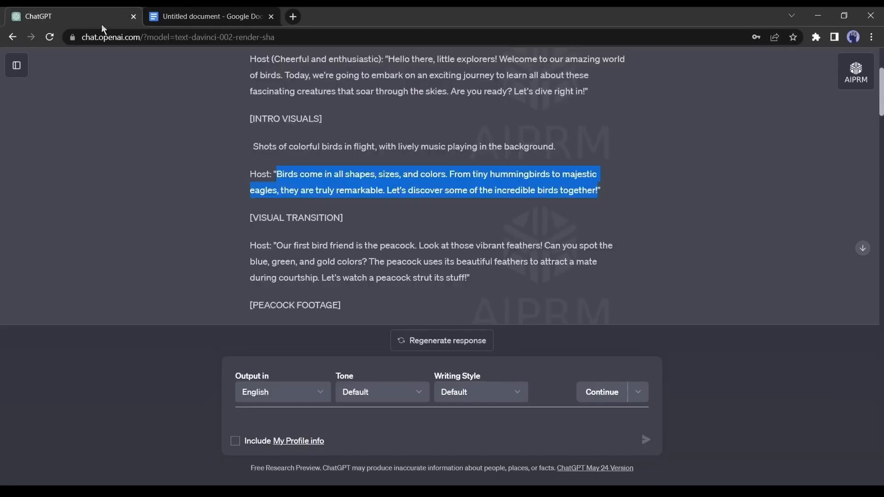
pyautogui.scroll(-2, 438, 184)
pyautogui.moveTo(276, 187); pyautogui.dragTo(468, 220)
pyautogui.write("Our first bird friend is the peacock. Look at those vibrant feathers! Can you spot the blue, green, and gold colors? The peacock uses its beautiful feathers to attract a mate during courtship. Let's watch a peacock strut its stuff!")
# Add the host's lines from "Wow! Wasn't that mesmerizing?" through "Eagles have incredible eyesight" to the Google Docs document
pyautogui.write("Wow! Wasn't that mesmerizing? Peacocks are truly nature's artists. But now, let's meet a bird that can imitate almost any sound it hears. It's the clever parrot!")
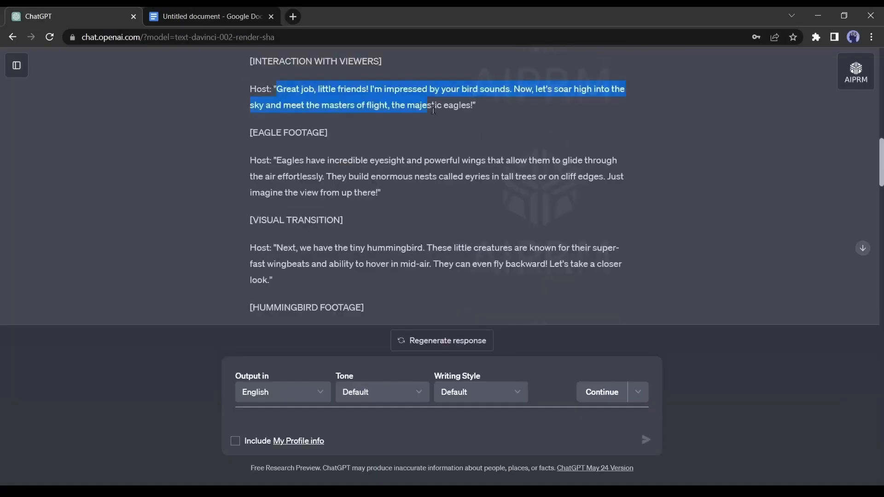
pyautogui.moveTo(248, 160); pyautogui.dragTo(380, 199)
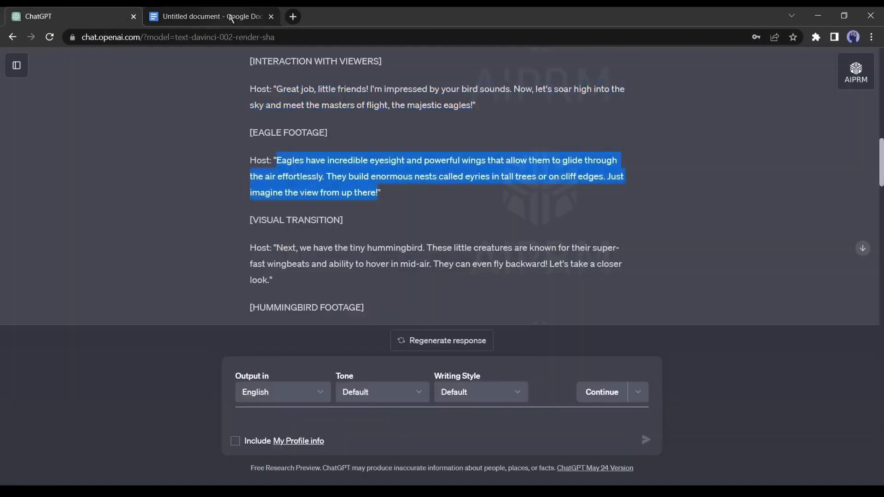
pyautogui.write('Eagles have incredible eyesight and powerful wings that allow them to glide through the air effortlessly. They build enormous nests called eyries in tall trees or on cliff edges. Just imagine the view from up there!')
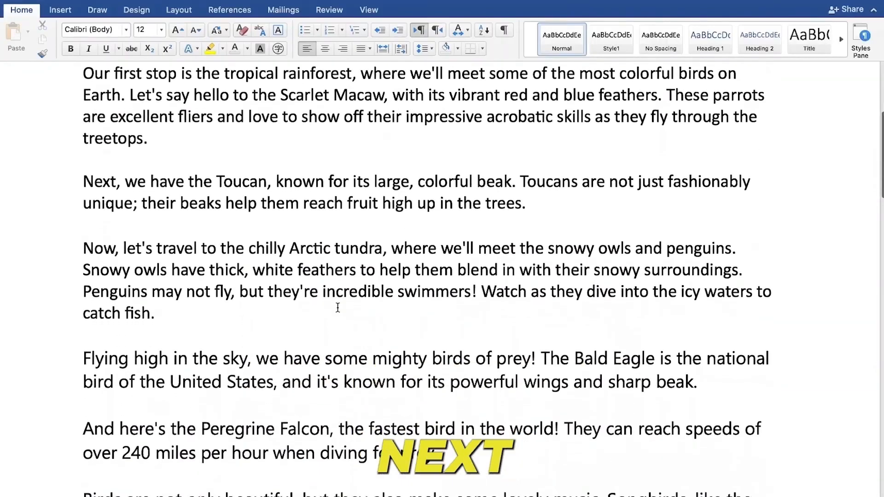
pyautogui.scroll(-15, 338, 307)
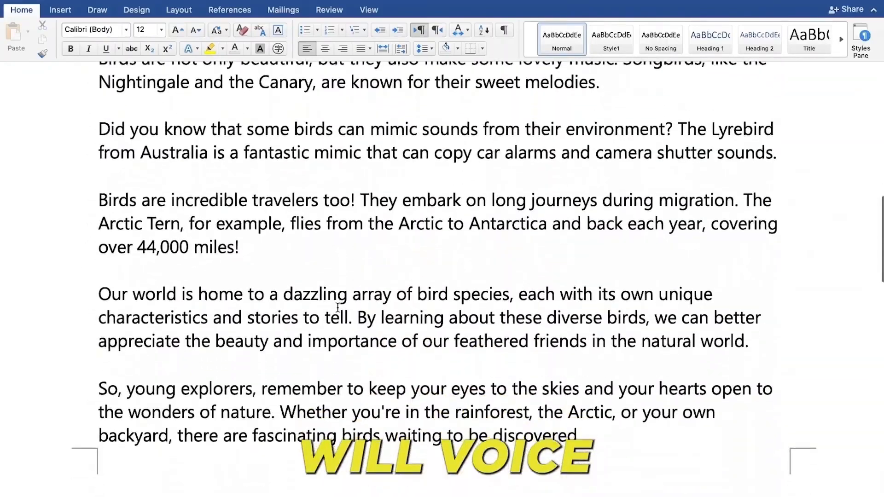
pyautogui.scroll(-3, 338, 300)
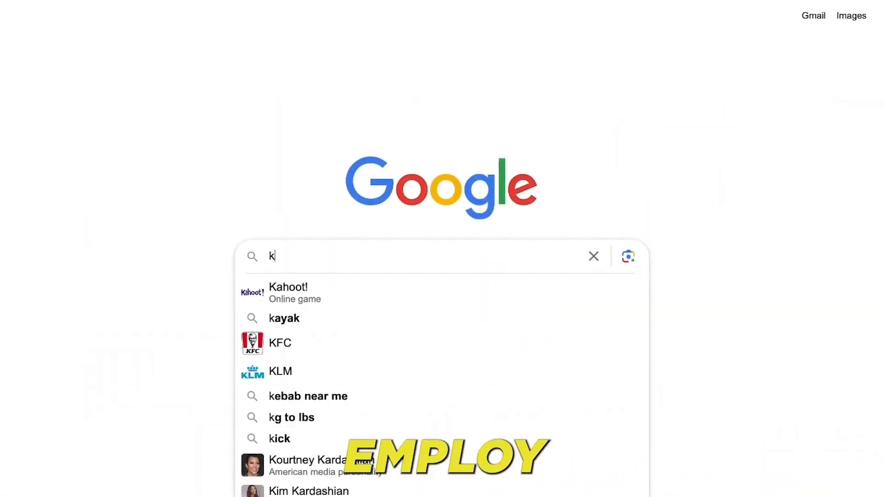
# Search Google for "kreado ai", open the Kreado AI site and go to its free account sign-up
pyautogui.write('reado ai')
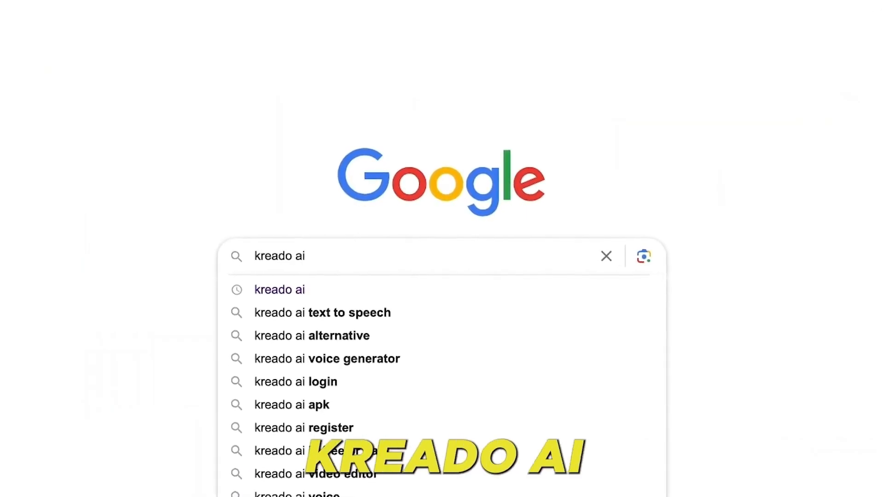
pyautogui.press('Return')
pyautogui.click(373, 264)
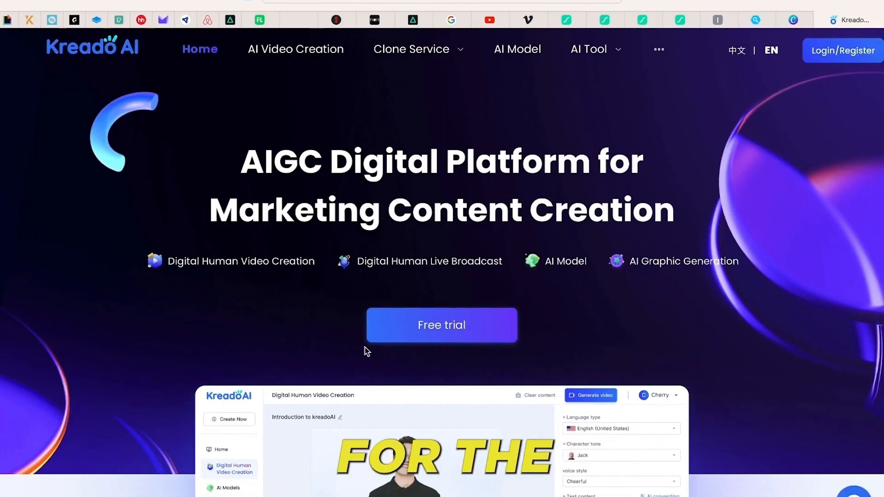
pyautogui.click(442, 326)
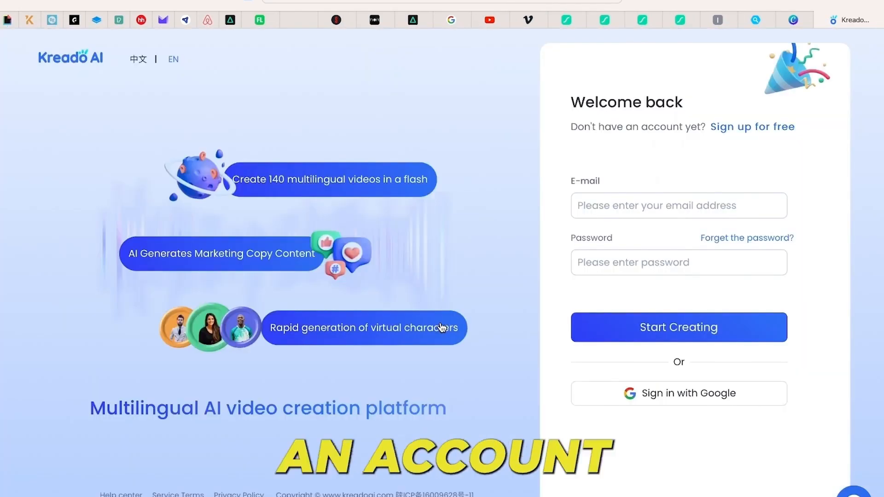
pyautogui.click(735, 129)
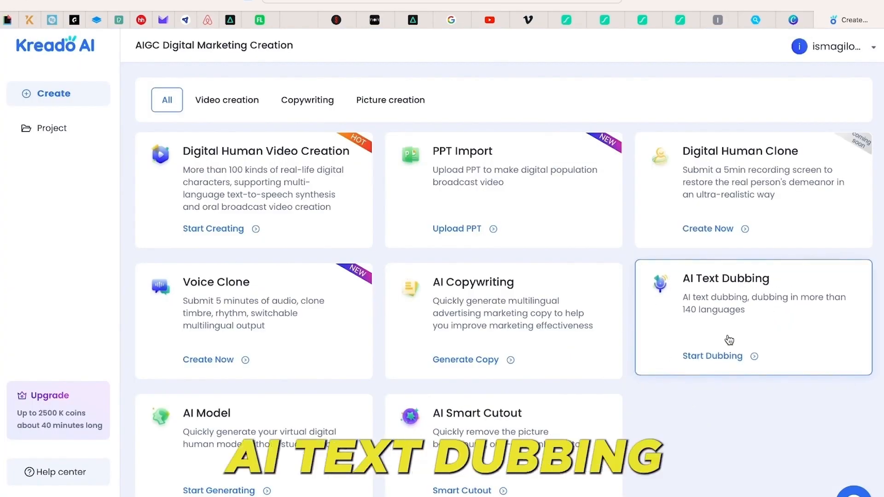
# Open AI Text Dubbing and set up English (United States) with the Jenny Multilingual - Female voice at tone 0
pyautogui.click(736, 293)
pyautogui.click(373, 193)
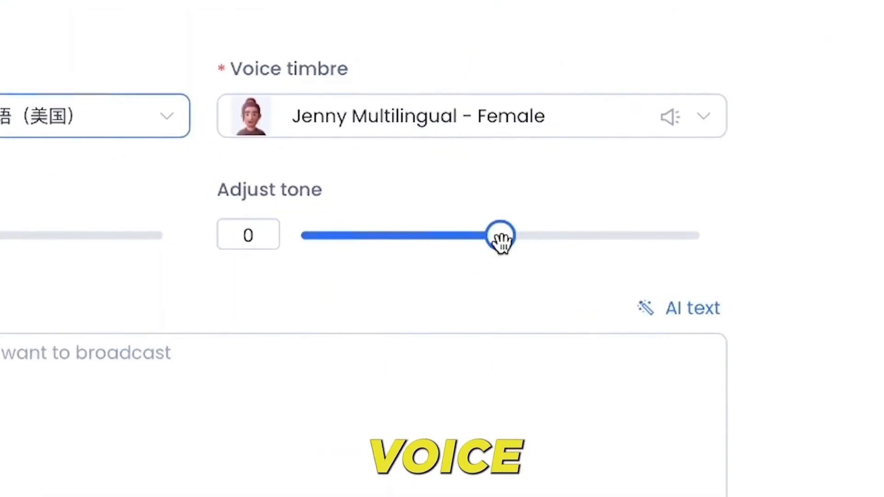
pyautogui.click(497, 233)
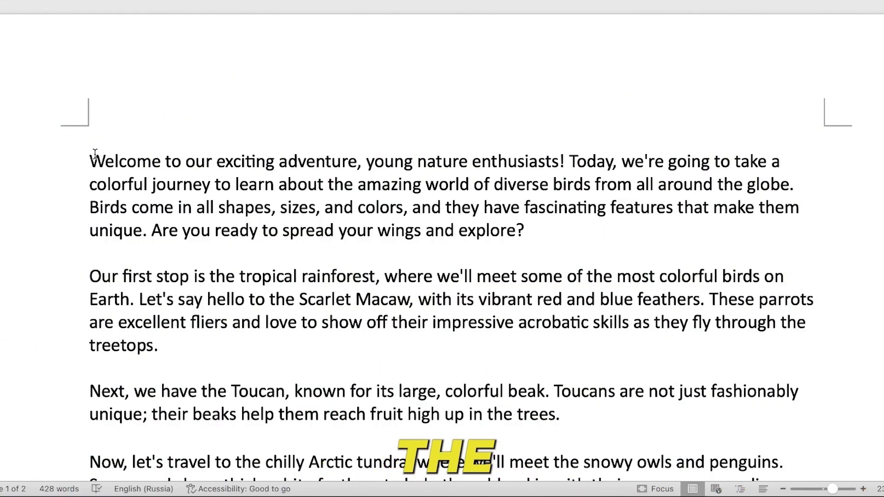
# Copy the Word script's opening "Welcome to our exciting adventure" paragraph into the dubbing text content and audition it
pyautogui.moveTo(90, 159); pyautogui.dragTo(537, 233)
pyautogui.hotkey('ctrl', 'c')
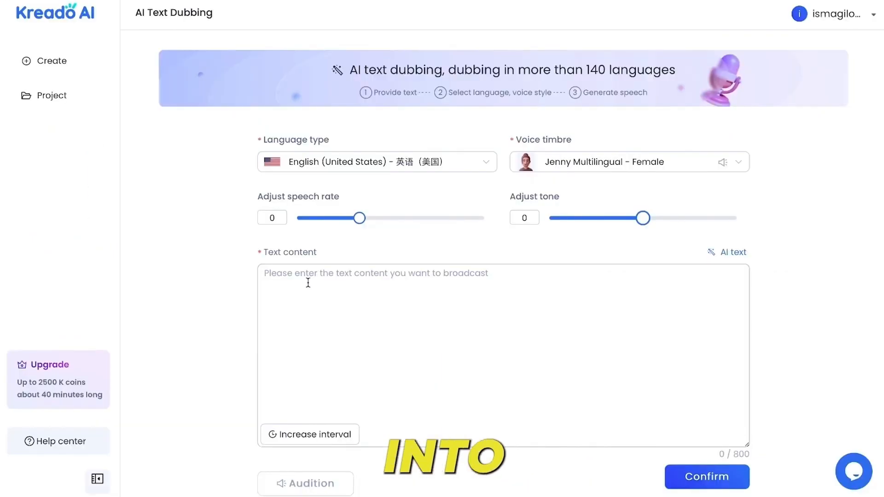
pyautogui.click(310, 285)
pyautogui.hotkey('ctrl', 'v')
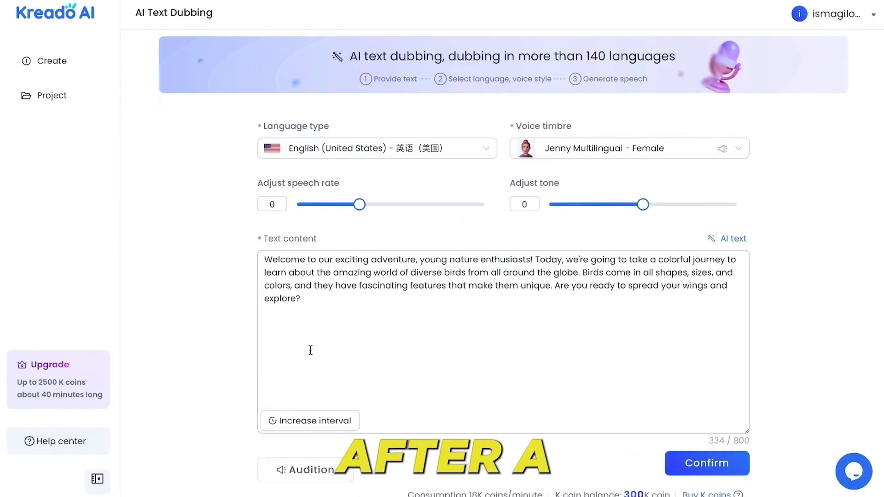
pyautogui.scroll(-1, 310, 349)
pyautogui.click(322, 474)
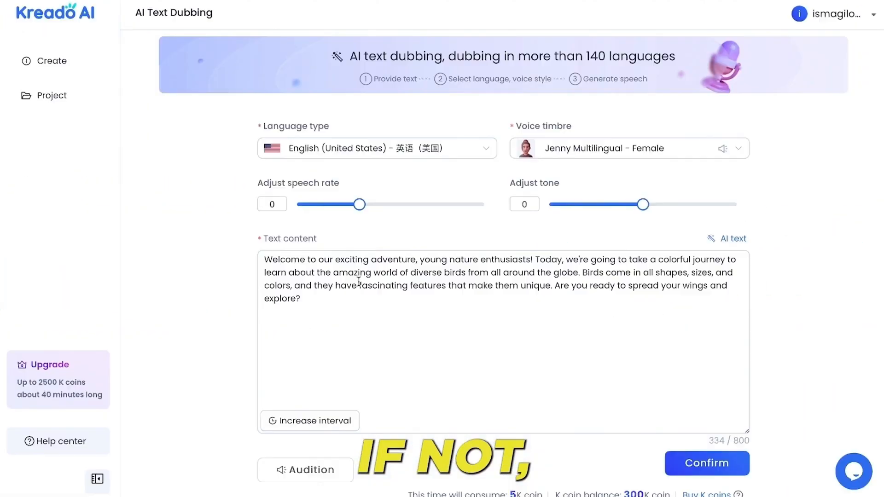
# Adjust the voice tone and enter the "Our first stop is the tropical rainforest" paragraph as the text content
pyautogui.click(641, 205)
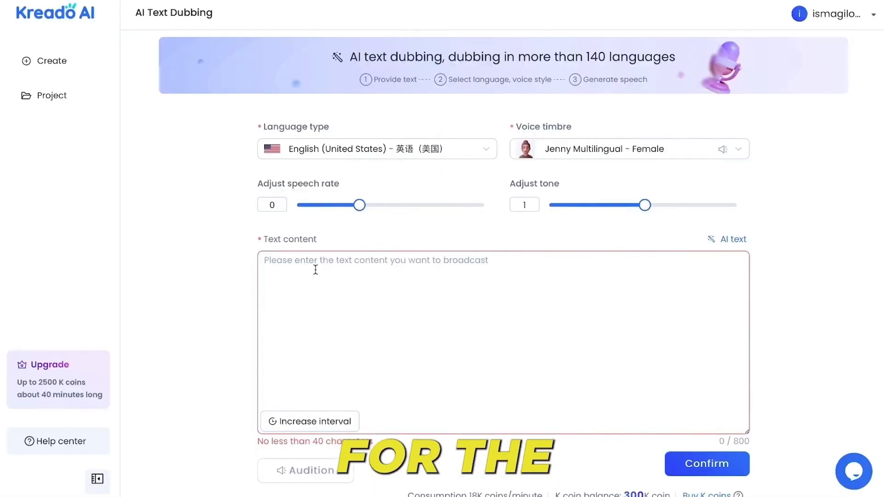
pyautogui.write("Our first stop is the tropical rainforest, where we'll meet some of the most colorful birds on Earth. Let's say hello to the Scarlet Macaw, with its vibrant red and blue feathers. These parrots are excellent fliers and love to show off their impressive acrobatic skills as they fly through the treetops.")
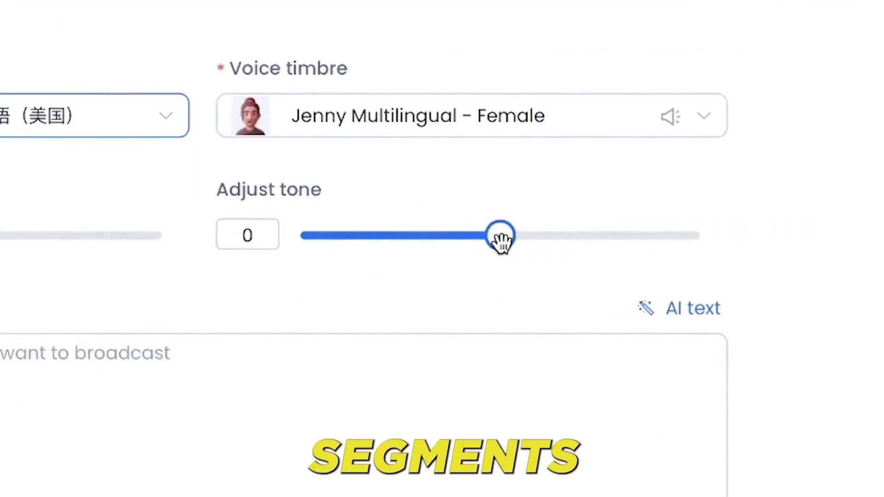
pyautogui.moveTo(499, 236)
pyautogui.mouseDown()
pyautogui.moveTo(477, 242)
pyautogui.moveTo(497, 244)
pyautogui.mouseUp()
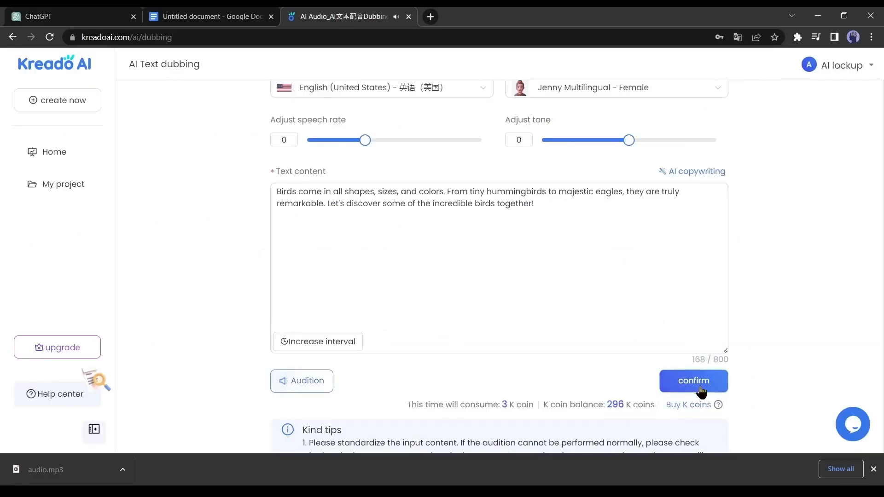
# Generate the "Birds come in all shapes" voiceover and bring the peacock and "Wow! Wasn't that mesmerizing?" passages from Google Docs into the dubbing text
pyautogui.click(694, 382)
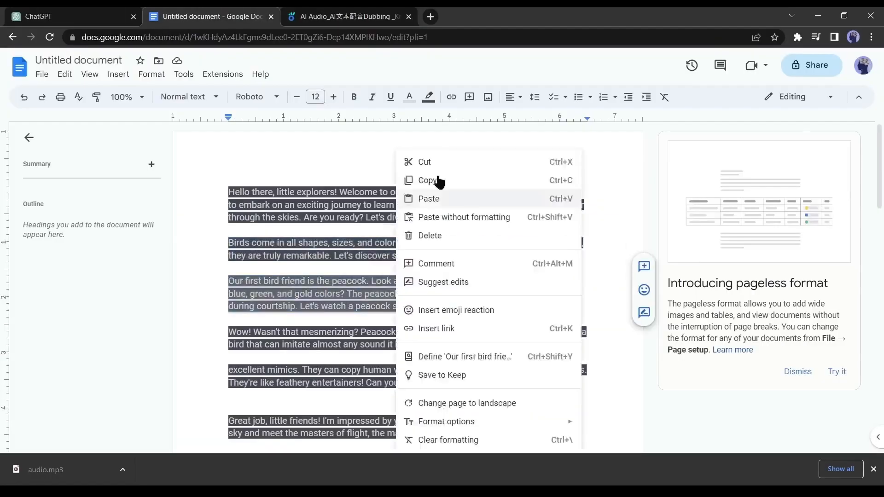
pyautogui.moveTo(229, 274); pyautogui.dragTo(524, 313)
pyautogui.moveTo(525, 313); pyautogui.dragTo(565, 325)
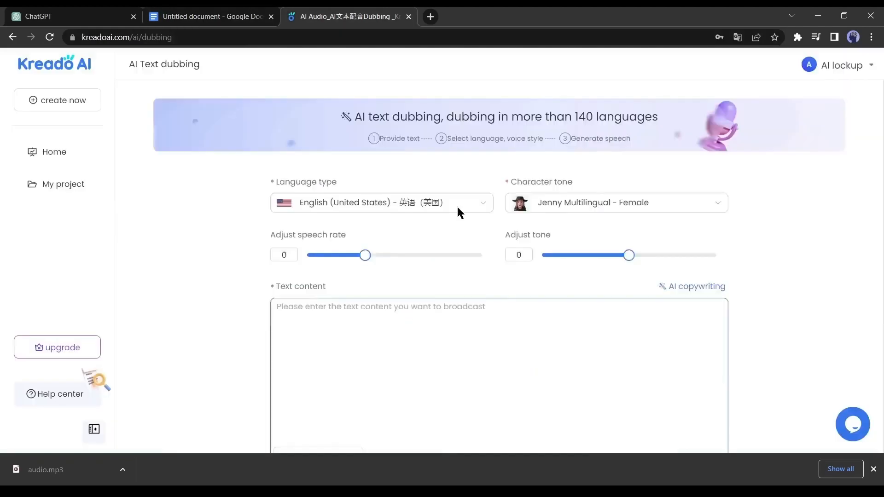
pyautogui.click(388, 316)
pyautogui.write("Wow! Wasn't that mesmerizing? Peacocks are truly nature's artists. But now, let's meet a bird that can imitate almost any sound it hears. It's the clever parrot! Parrots are excellent mimics. They can copy human voices, animal sounds, and even musical tunes. They're like feathery entertainers! Can you try imitating some bird sounds with me?")
pyautogui.scroll(-3, 519, 233)
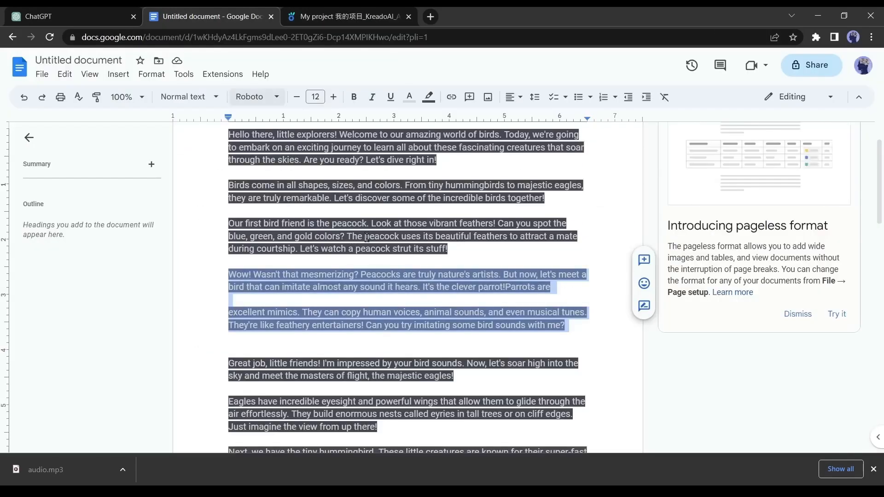
# Check the remaining script passages in Google Docs and download the generated text-to-speech clips from My project in Kreado AI
pyautogui.scroll(-3, 394, 231)
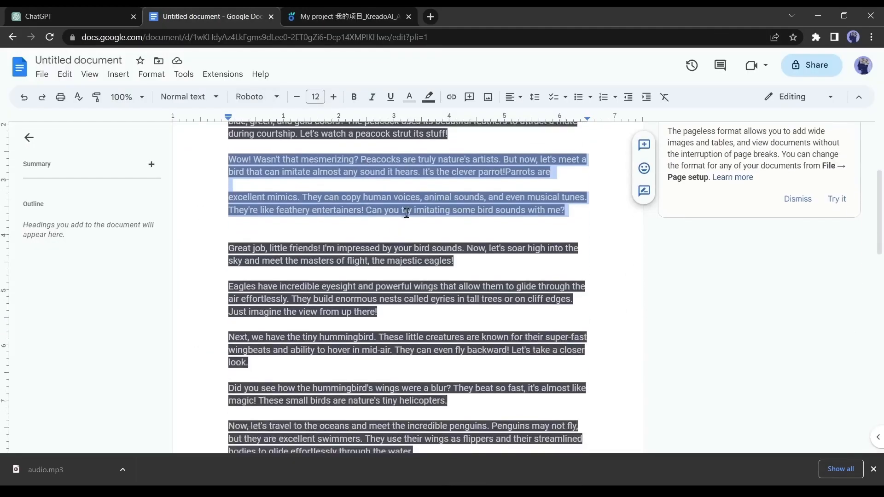
pyautogui.scroll(2, 406, 210)
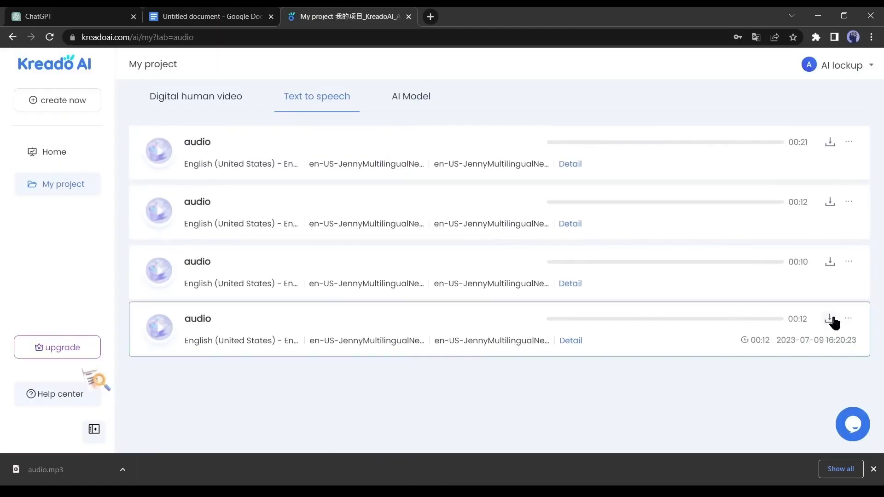
pyautogui.click(829, 263)
pyautogui.click(827, 205)
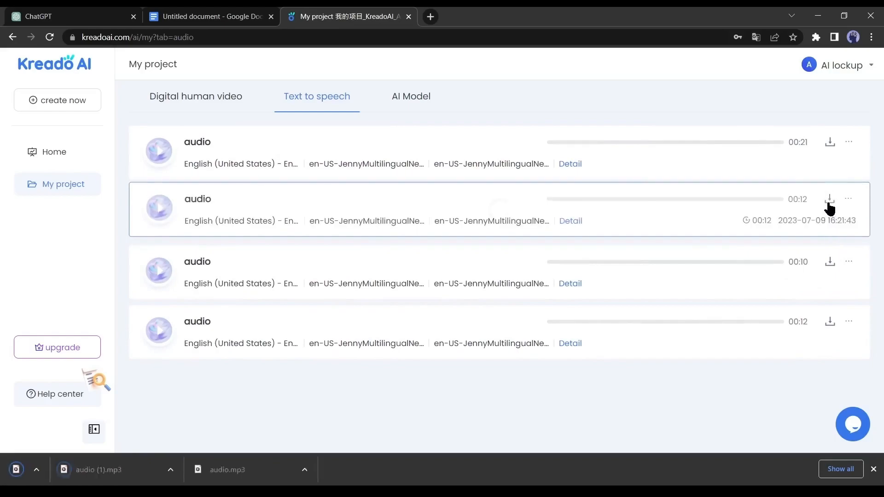
pyautogui.click(829, 142)
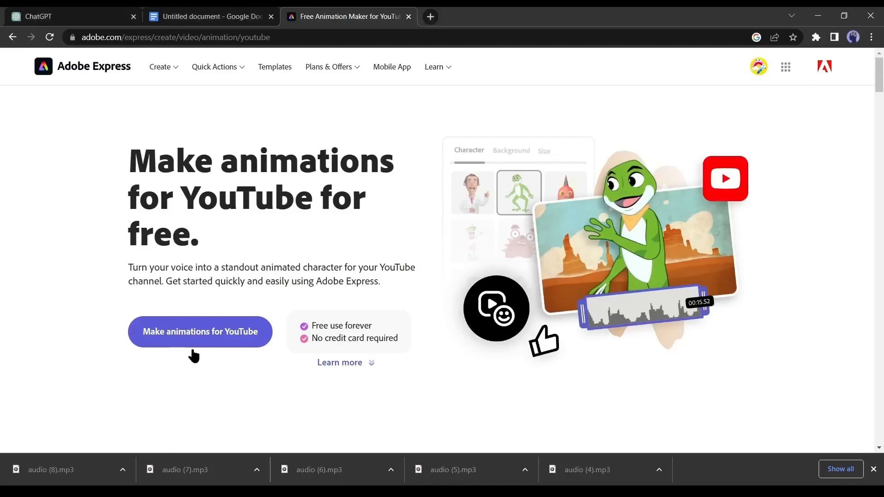
# Start an animation for YouTube in Adobe Express, filter the characters to Creatures and choose the Bluster snowman
pyautogui.click(202, 344)
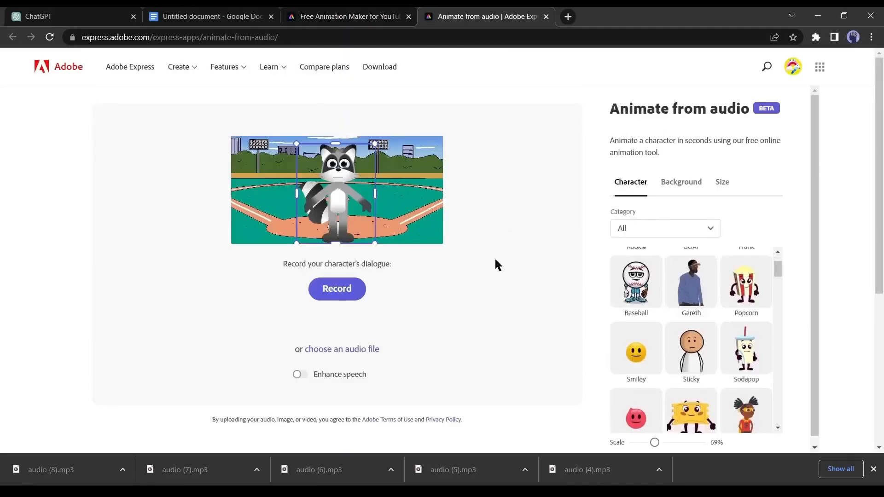
pyautogui.scroll(-2, 499, 264)
pyautogui.scroll(-6, 727, 292)
pyautogui.scroll(-10, 726, 292)
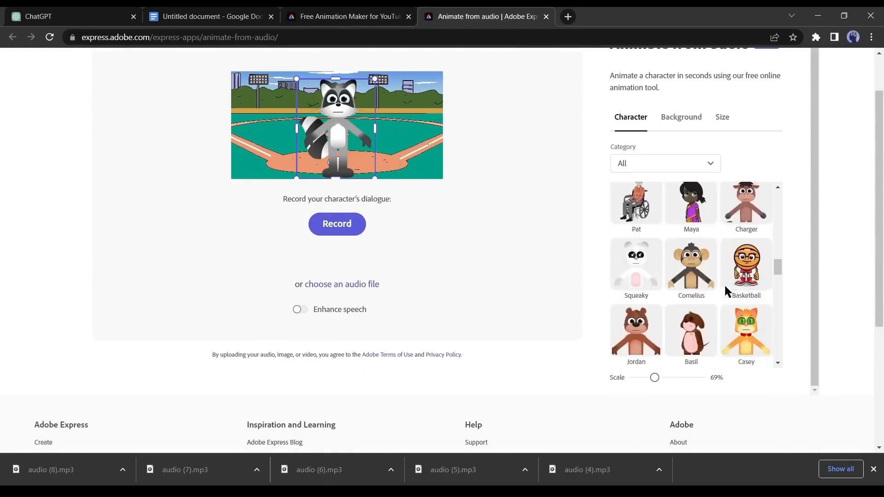
pyautogui.scroll(1, 724, 290)
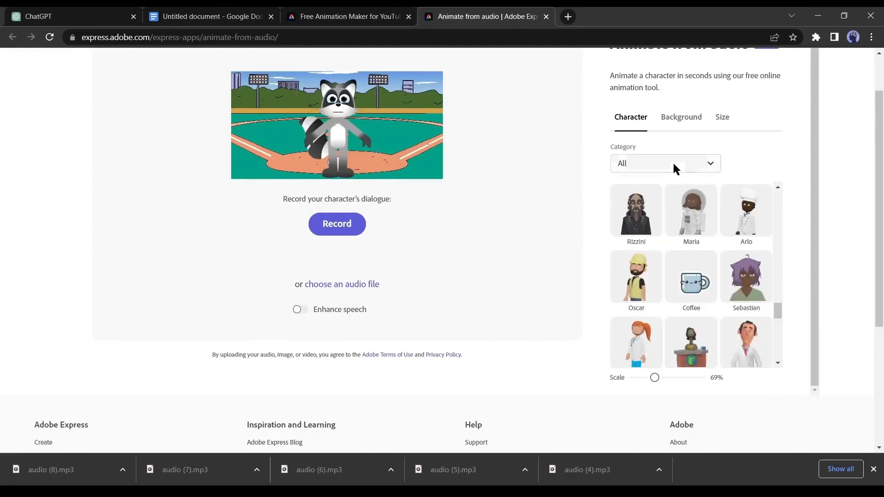
pyautogui.click(673, 163)
pyautogui.click(665, 267)
pyautogui.scroll(-3, 662, 270)
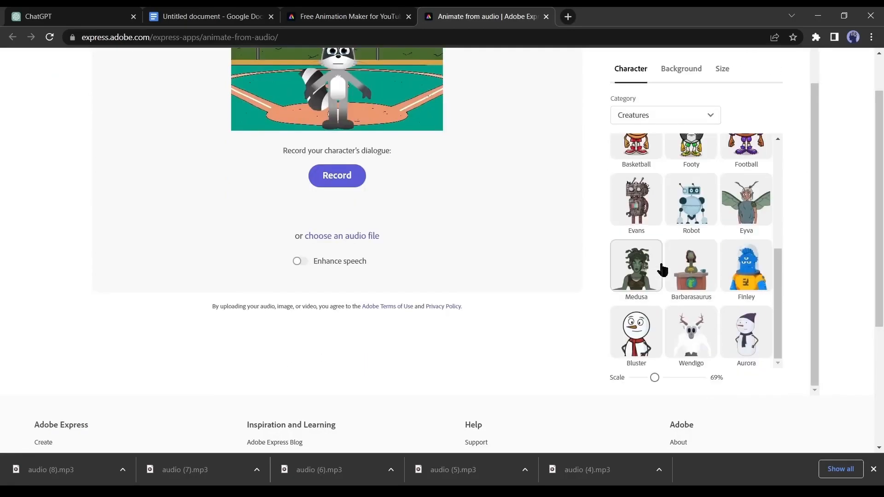
pyautogui.scroll(3, 451, 278)
pyautogui.click(656, 172)
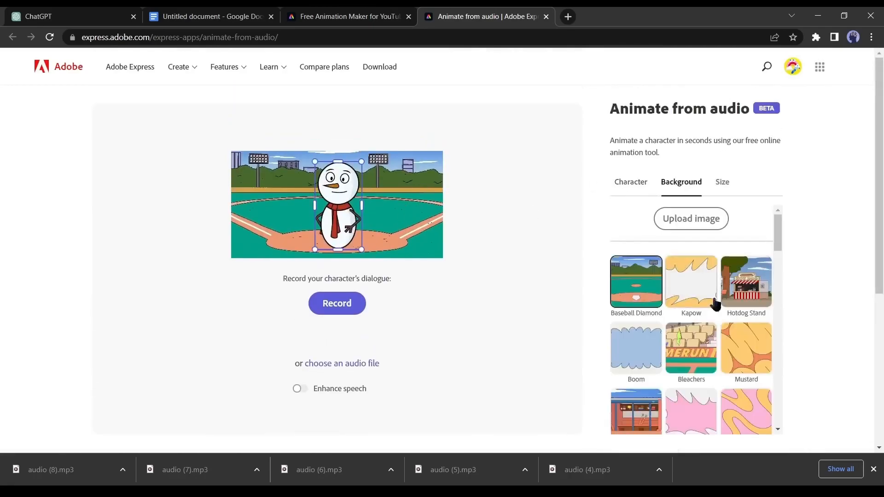
# Give the snowman scene a custom green background with color value #51BD51 and check the size options
pyautogui.scroll(-5, 855, 212)
pyautogui.scroll(6, 855, 212)
pyautogui.click(341, 235)
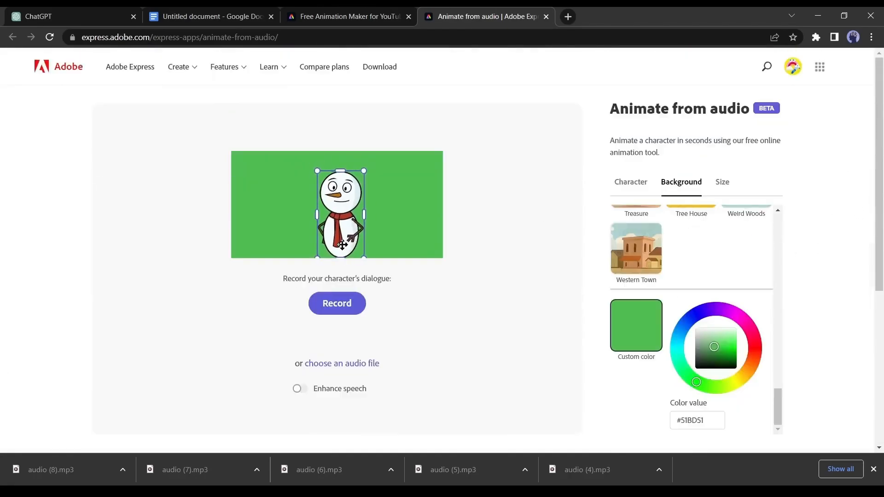
pyautogui.click(722, 182)
pyautogui.click(720, 215)
pyautogui.click(681, 294)
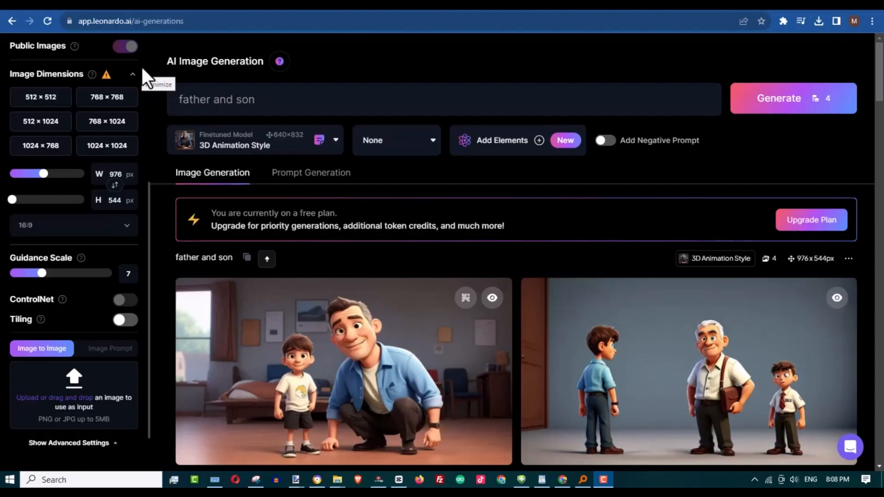
# Switch to Leonardo AI, generate four images from the prompt "father and son" and select the 3D Animation Style model
pyautogui.click(315, 105)
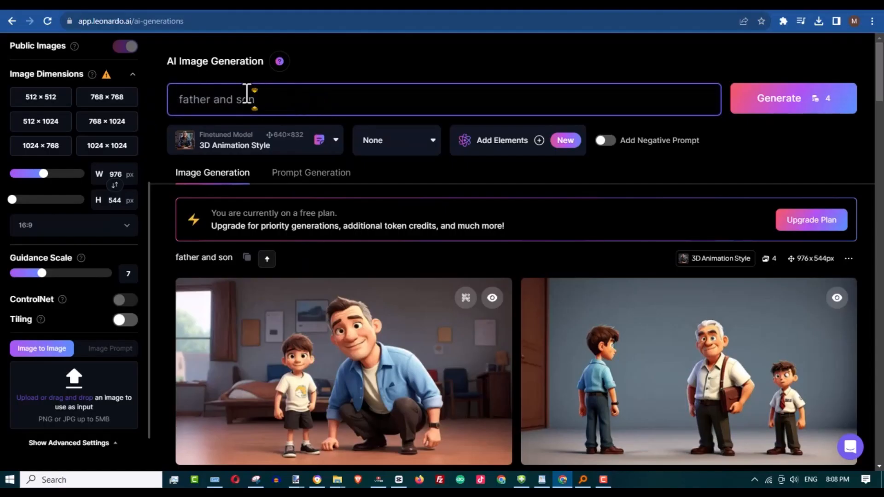
pyautogui.click(762, 99)
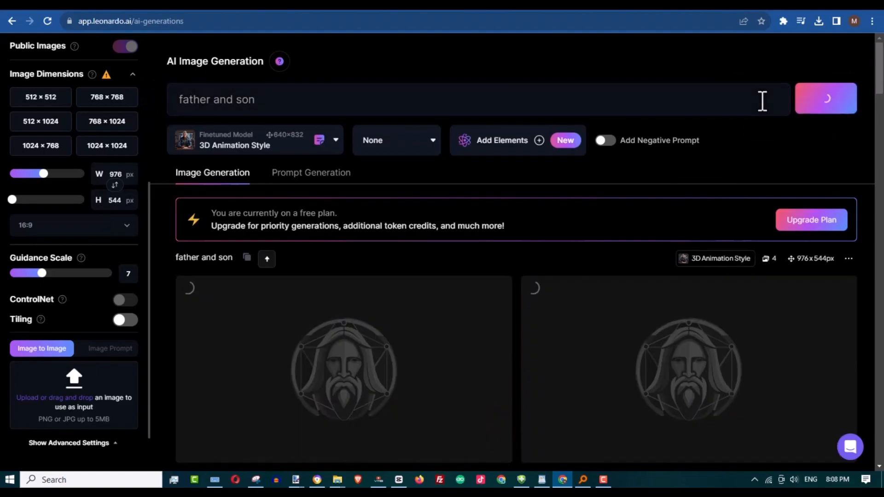
pyautogui.moveTo(172, 99); pyautogui.dragTo(292, 101)
pyautogui.scroll(-3, 341, 218)
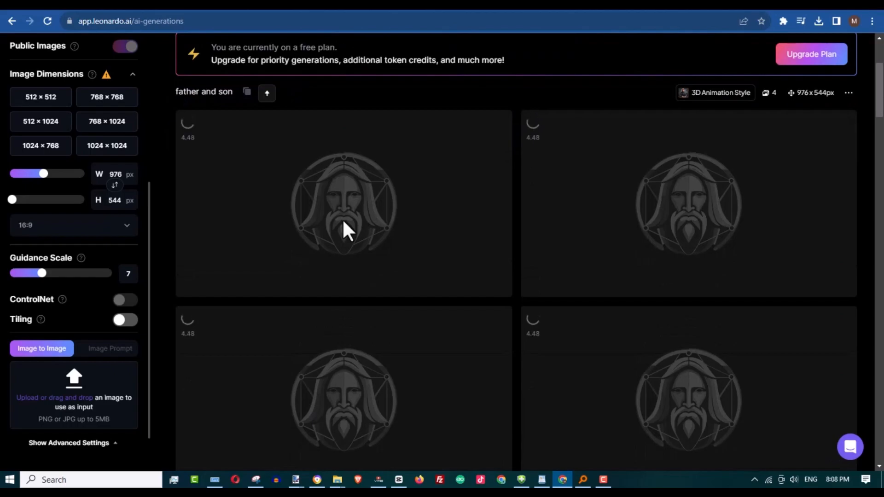
pyautogui.scroll(-5, 342, 218)
pyautogui.scroll(9, 342, 219)
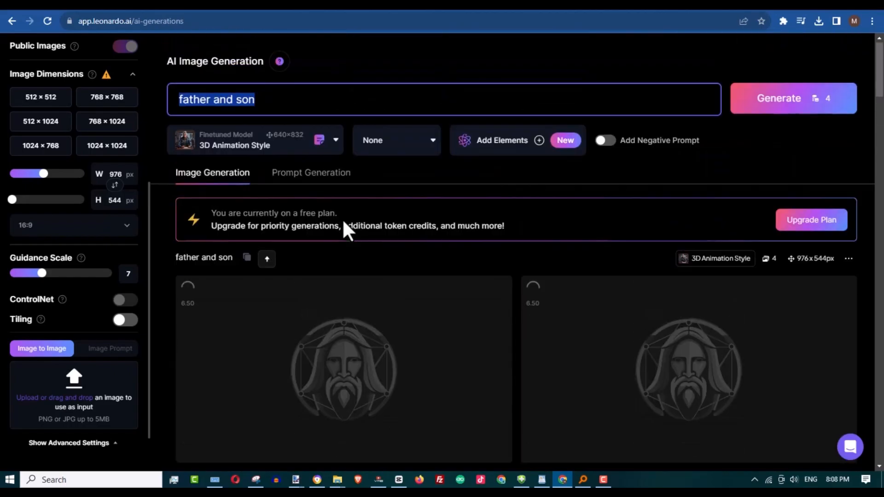
pyautogui.click(322, 141)
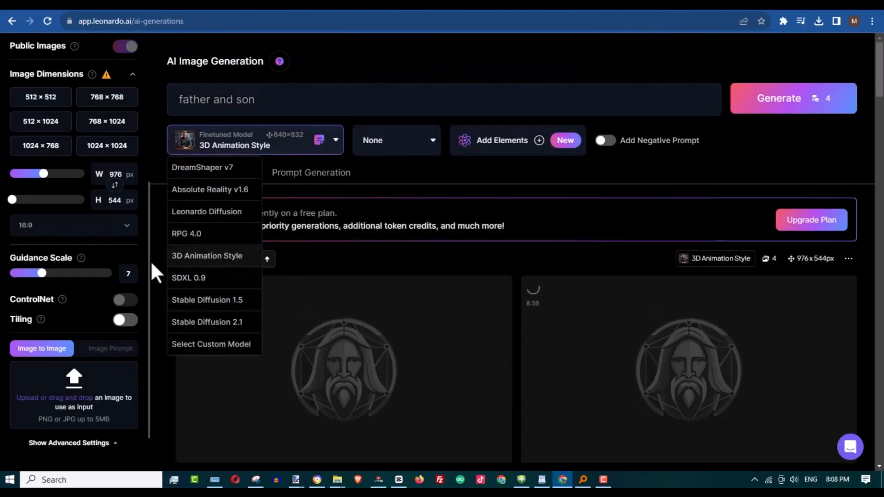
pyautogui.click(251, 256)
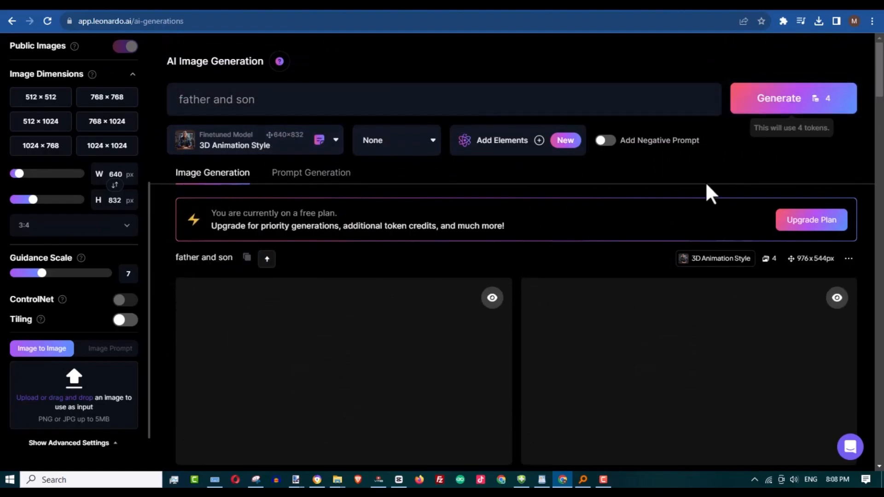
# Examine the newly generated father and son images one by one at full size
pyautogui.scroll(-2, 509, 253)
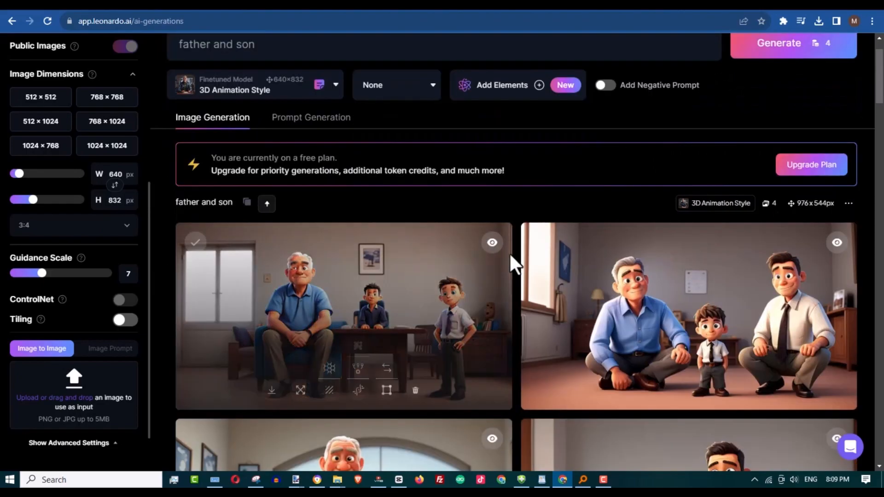
pyautogui.click(389, 275)
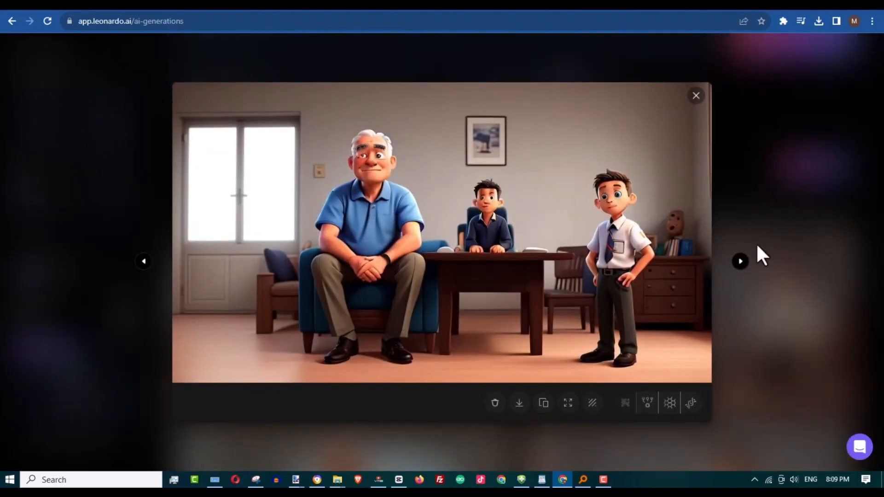
pyautogui.click(740, 262)
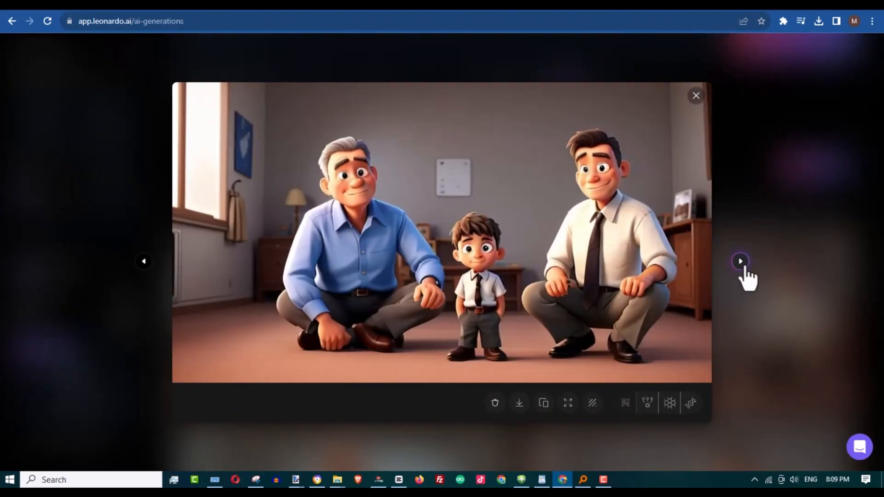
pyautogui.click(740, 261)
pyautogui.click(740, 261)
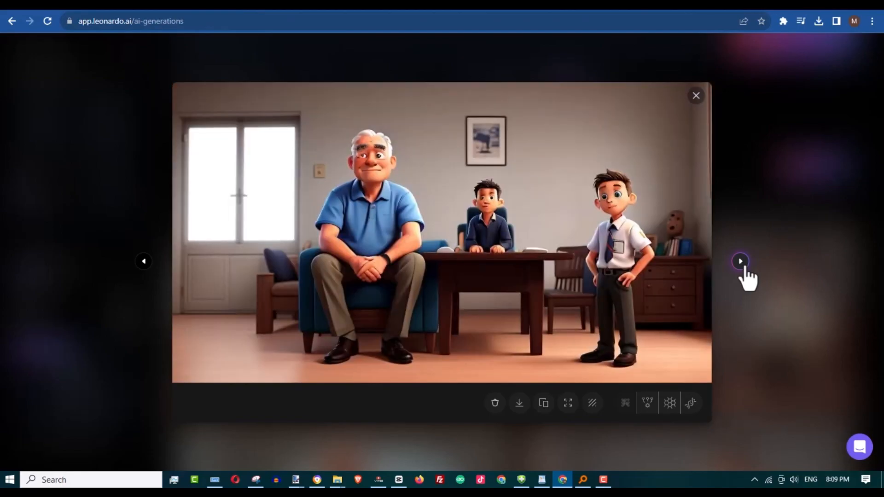
pyautogui.click(740, 260)
pyautogui.click(769, 217)
pyautogui.scroll(-10, 760, 253)
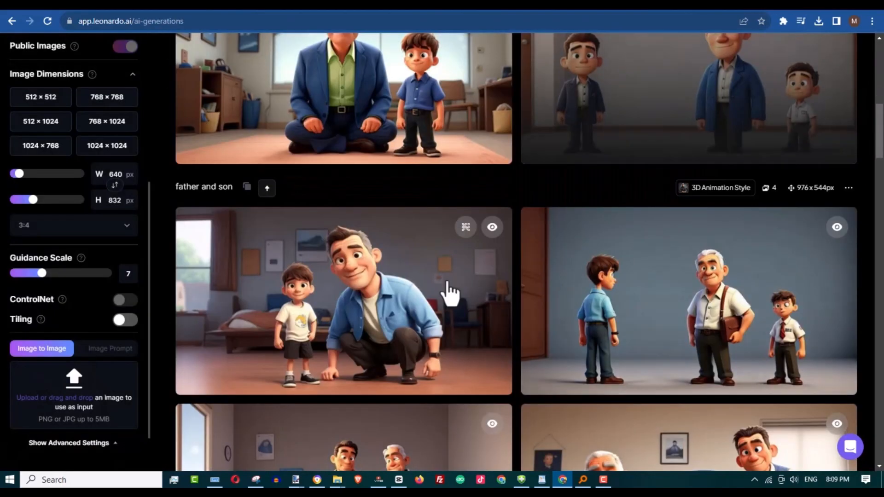
# Download the No Background version of the image with the crouching father in a blue shirt beside his son
pyautogui.click(370, 269)
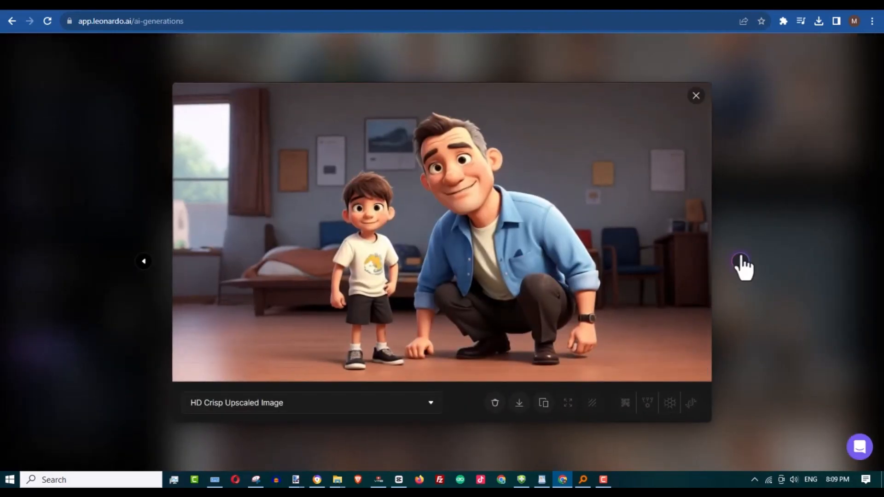
pyautogui.click(740, 262)
pyautogui.click(144, 261)
pyautogui.click(432, 403)
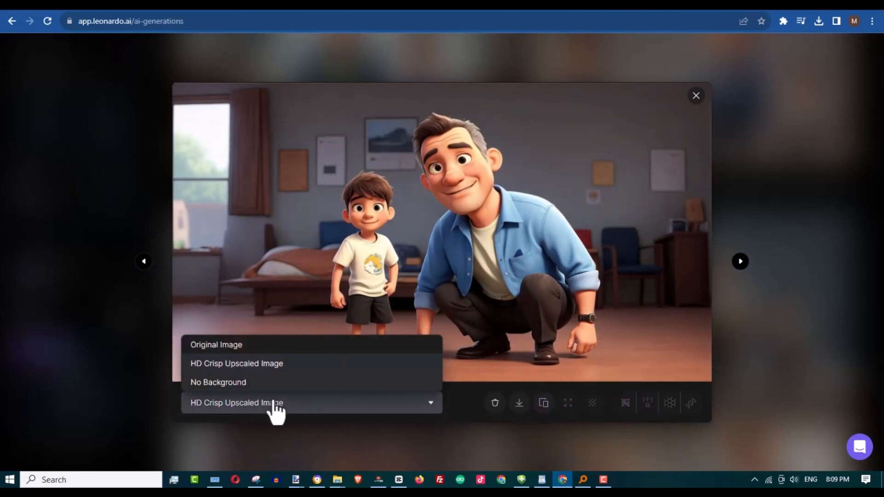
pyautogui.click(221, 381)
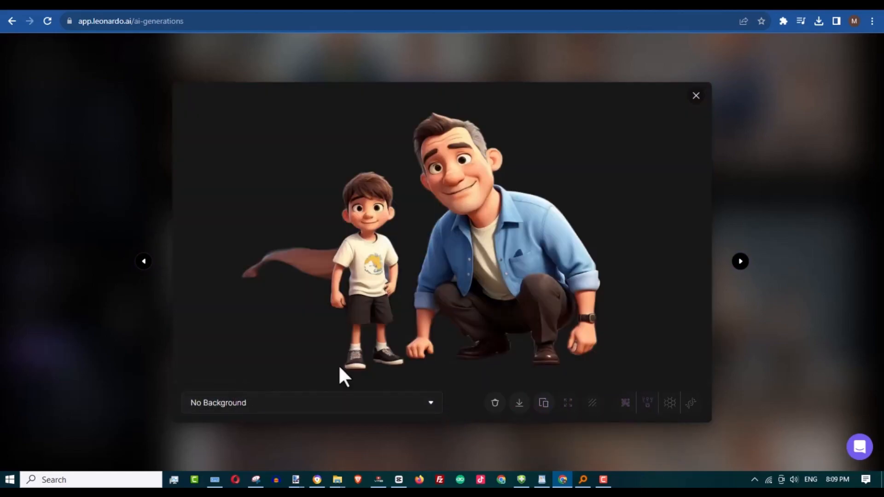
pyautogui.click(515, 413)
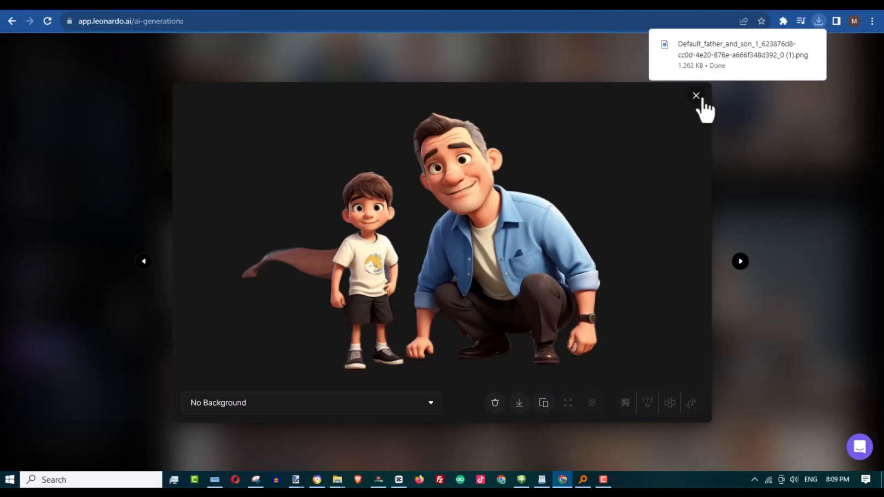
pyautogui.click(706, 54)
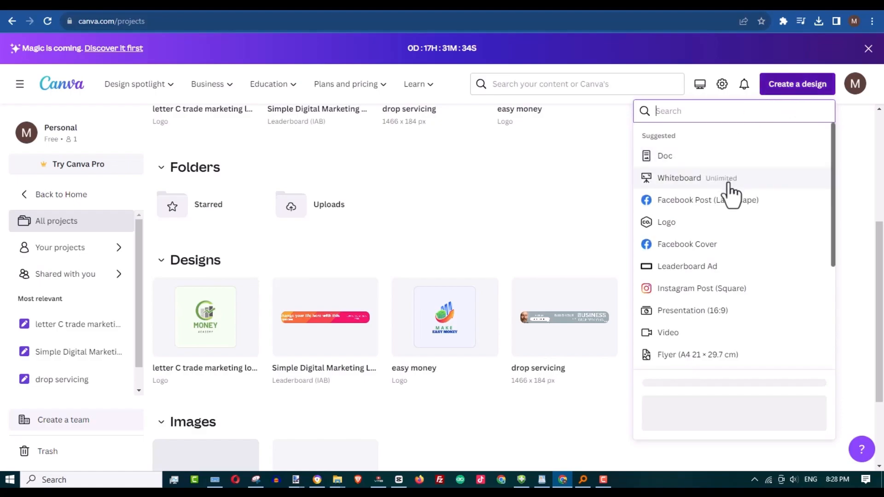
# Create a Video design in Canva and set the mountain landscape from the "background green" graphics as the page background
pyautogui.click(744, 276)
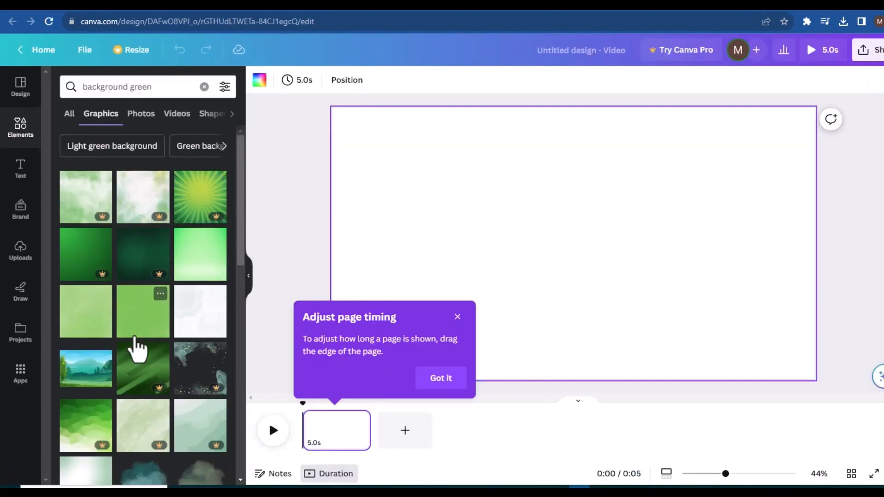
pyautogui.click(81, 374)
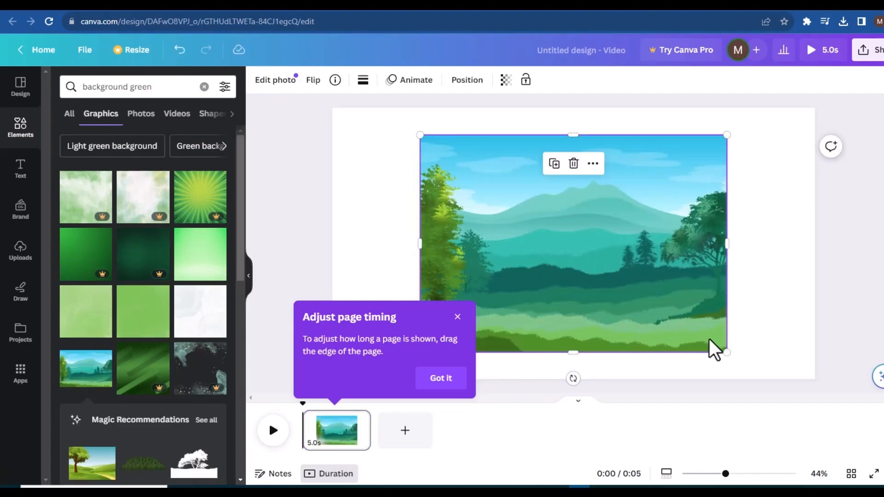
pyautogui.rightClick(643, 207)
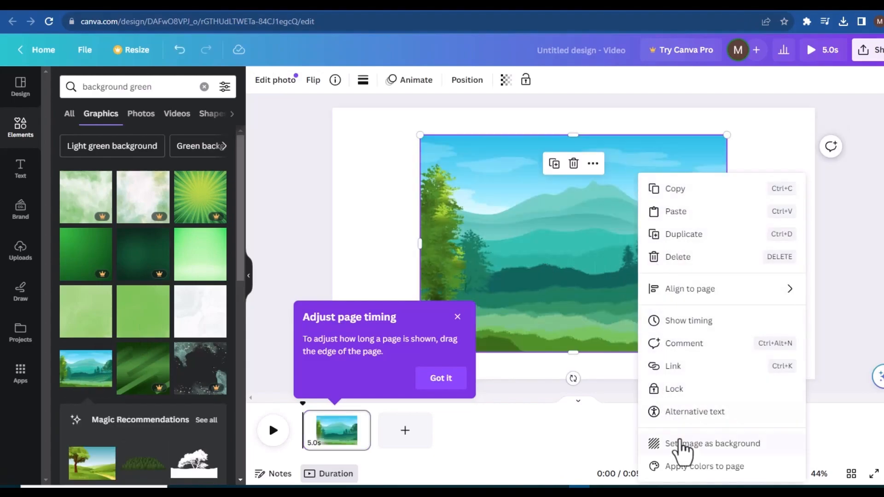
pyautogui.click(681, 443)
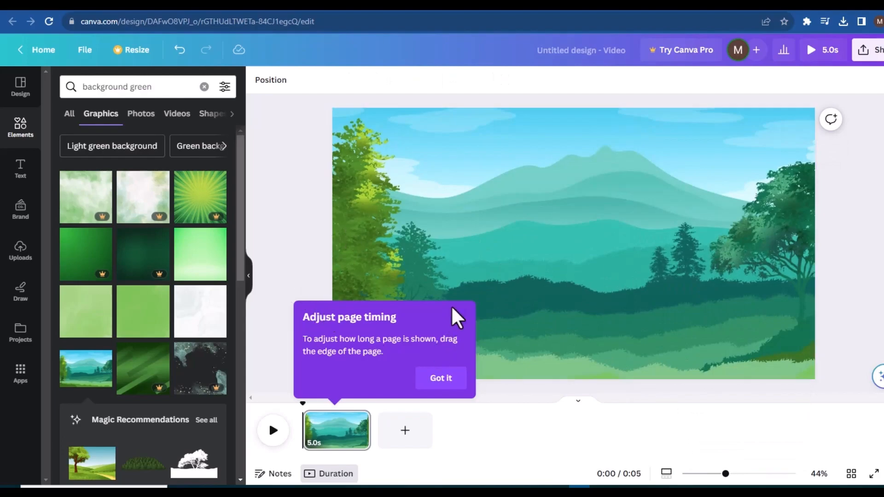
pyautogui.click(458, 316)
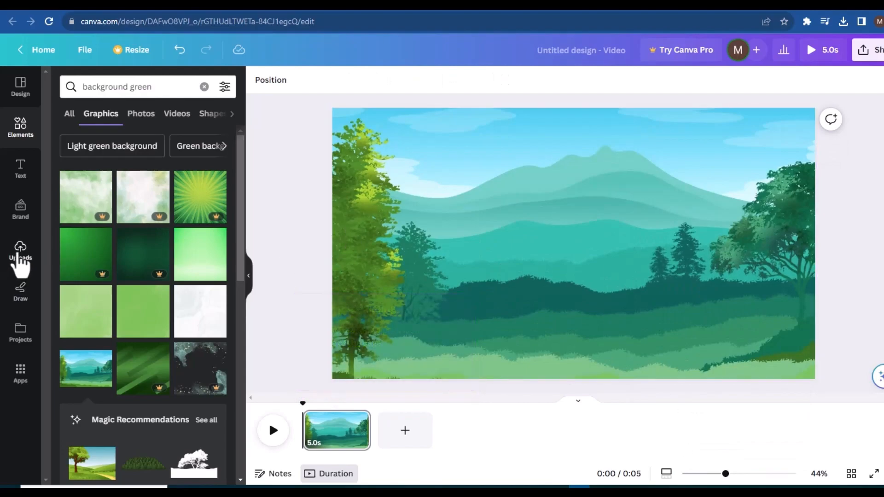
# Upload the downloaded father and son PNG without background from the download folder and place it over the landscape
pyautogui.click(20, 258)
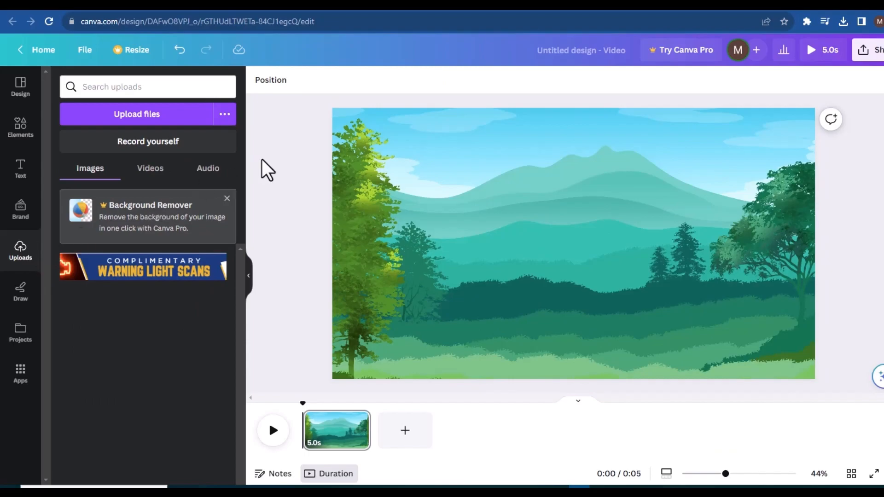
pyautogui.click(151, 170)
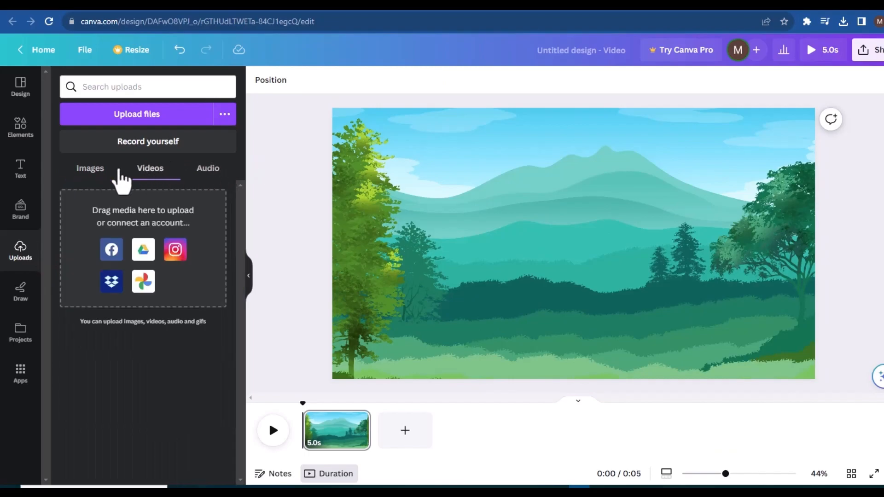
pyautogui.click(89, 170)
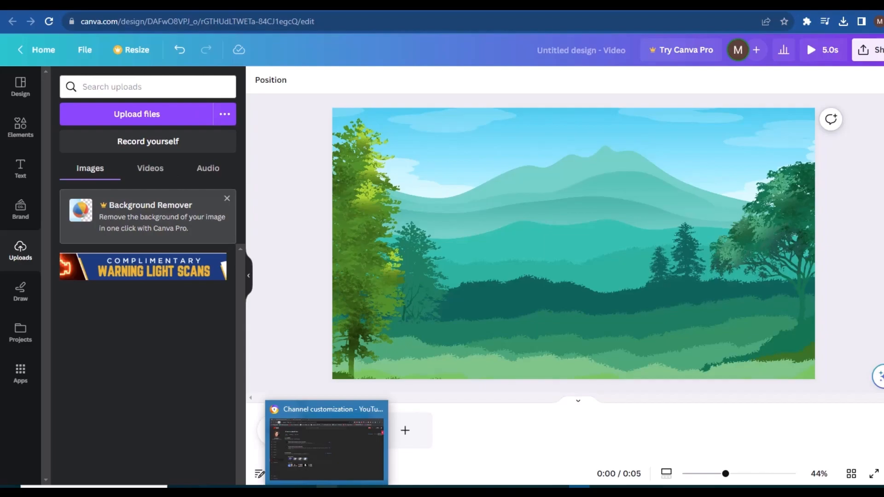
pyautogui.moveTo(347, 490)
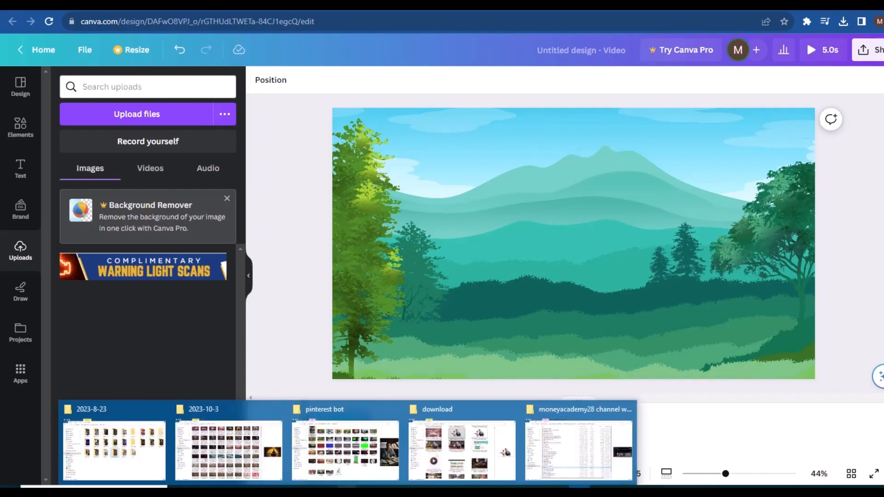
pyautogui.click(561, 478)
pyautogui.click(348, 490)
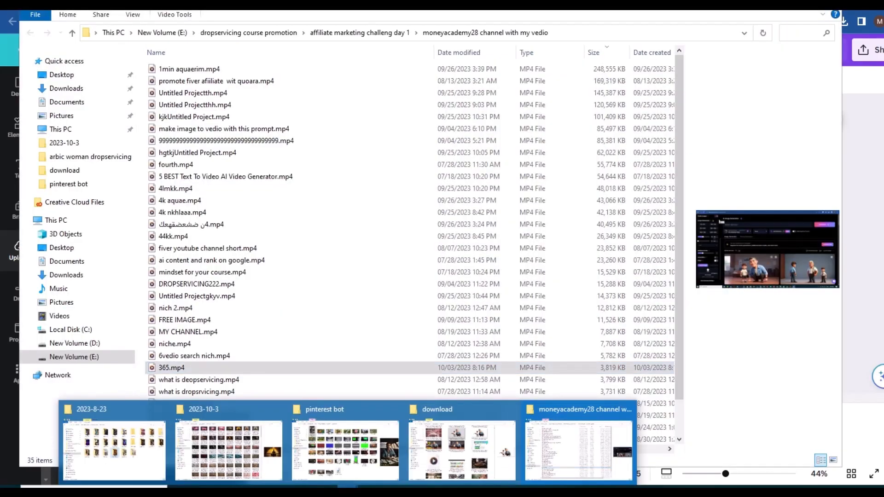
pyautogui.click(429, 462)
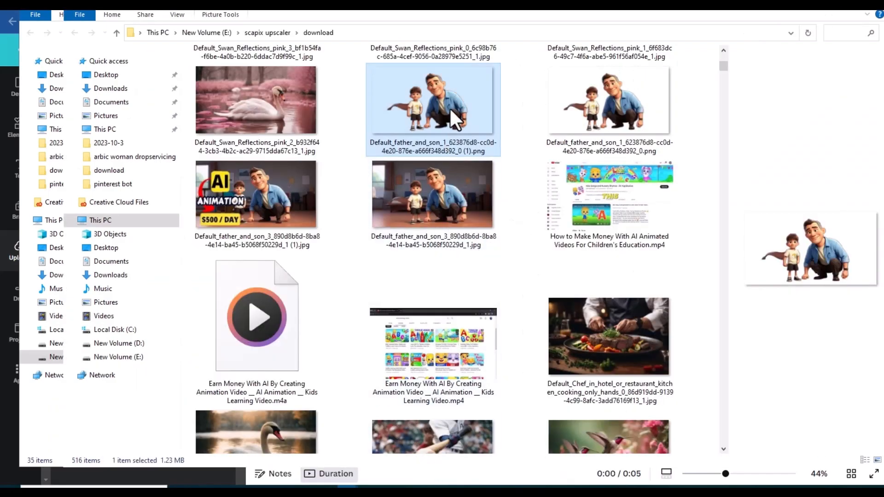
pyautogui.moveTo(446, 88); pyautogui.dragTo(534, 304)
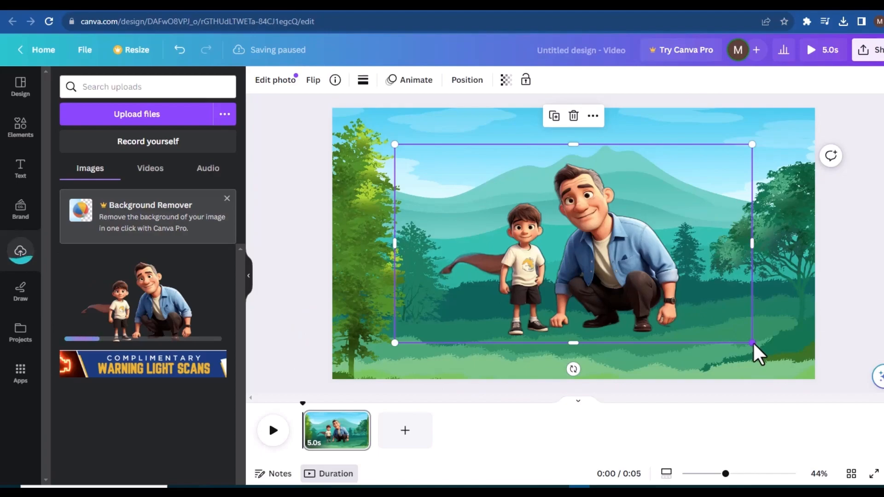
# Enlarge the father and son image and place it in the right foreground of the mountain landscape
pyautogui.moveTo(751, 341); pyautogui.dragTo(805, 445)
pyautogui.moveTo(715, 317); pyautogui.dragTo(741, 306)
pyautogui.moveTo(428, 141); pyautogui.dragTo(419, 131)
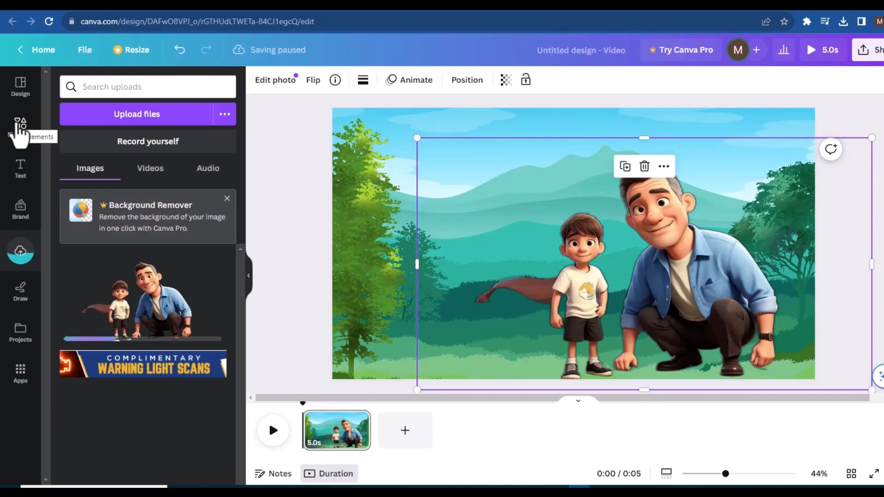
# Browse the Charts and Graphics categories of the element library for "background green"
pyautogui.click(18, 124)
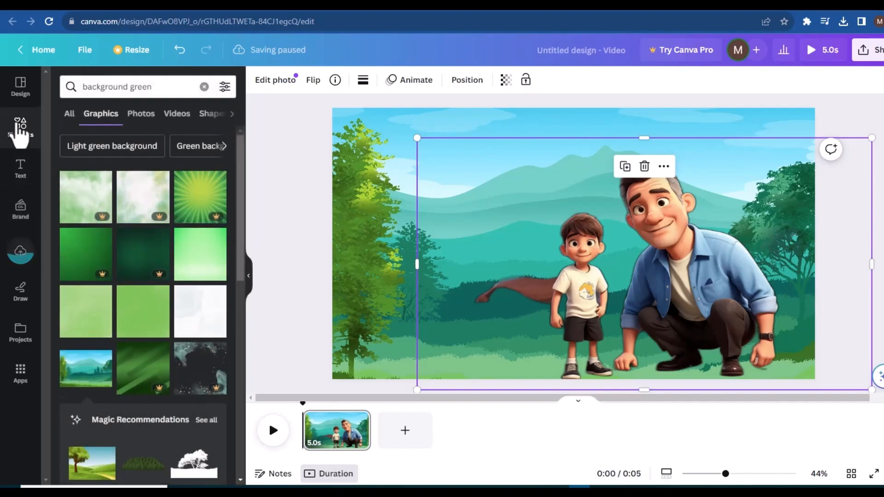
pyautogui.click(232, 114)
pyautogui.click(232, 115)
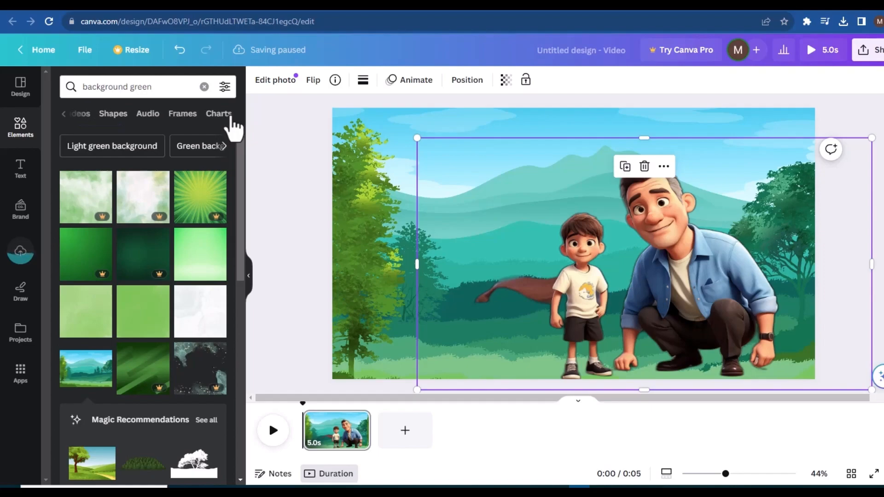
pyautogui.click(232, 119)
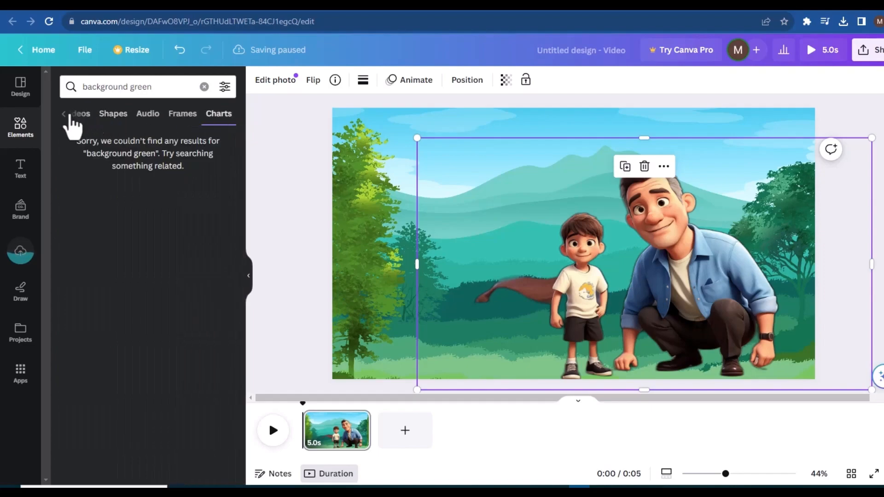
pyautogui.click(63, 116)
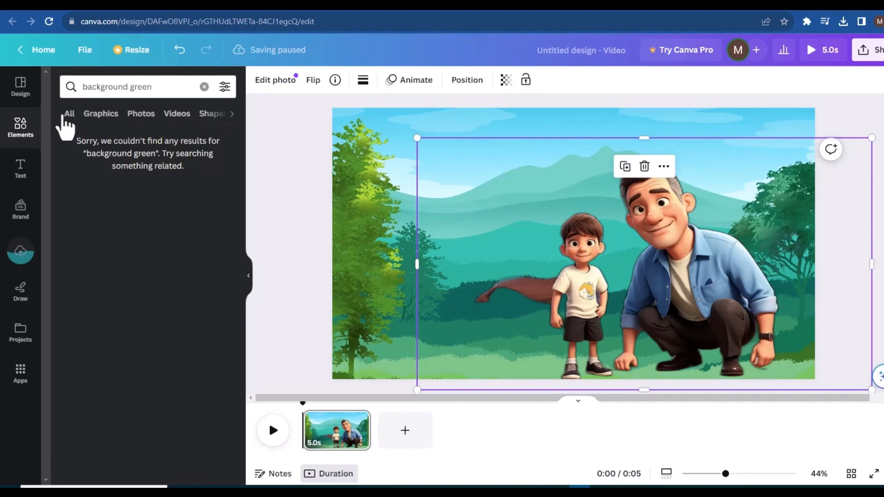
pyautogui.click(98, 115)
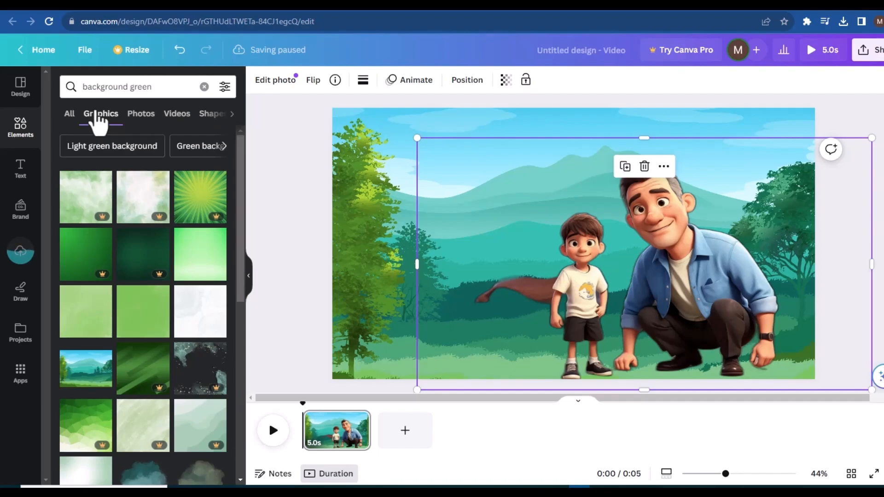
pyautogui.scroll(-10, 186, 375)
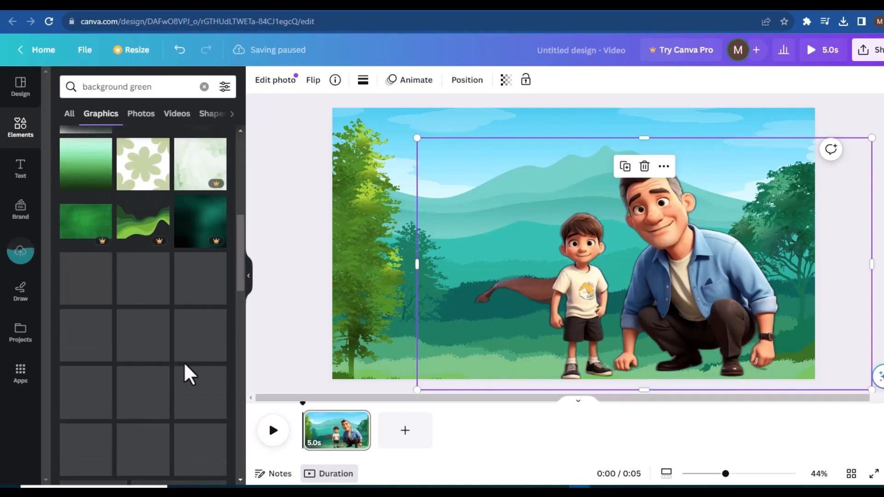
# Search the graphics for "bird" and narrow the search to the "Bird flying" suggestion
pyautogui.moveTo(164, 87); pyautogui.dragTo(60, 83)
pyautogui.write('b')
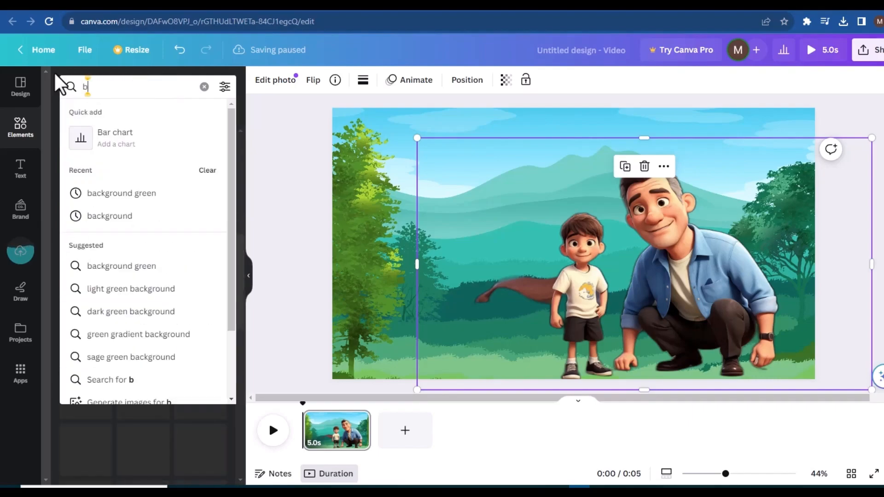
pyautogui.write('ird')
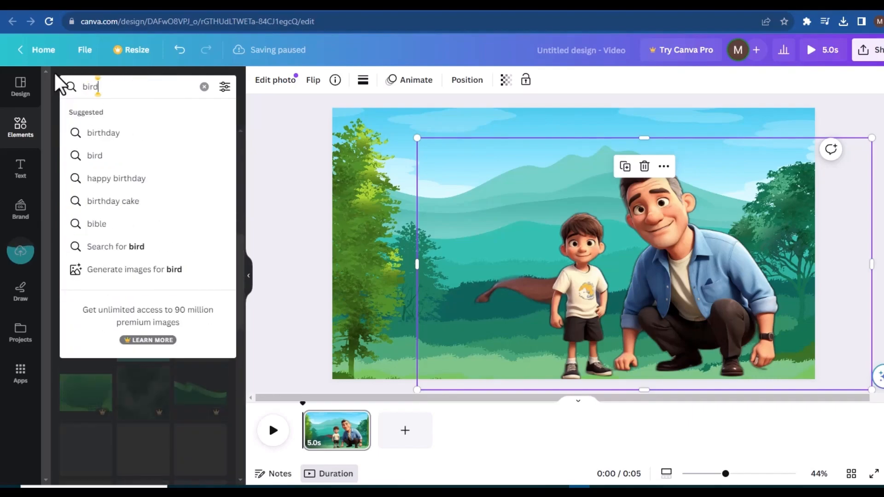
pyautogui.press('Return')
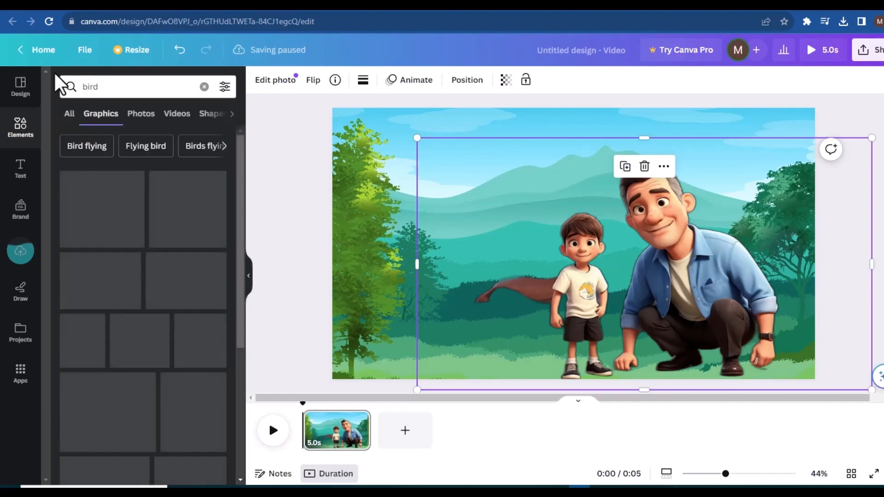
pyautogui.click(97, 146)
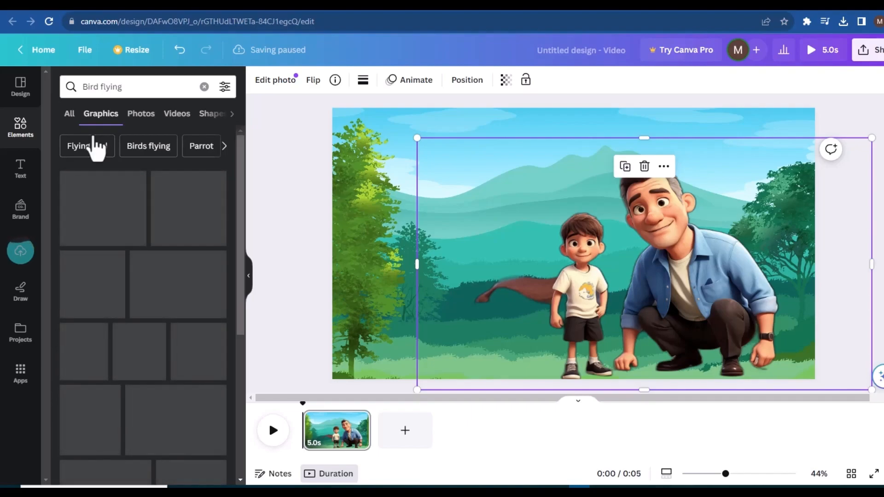
pyautogui.click(291, 174)
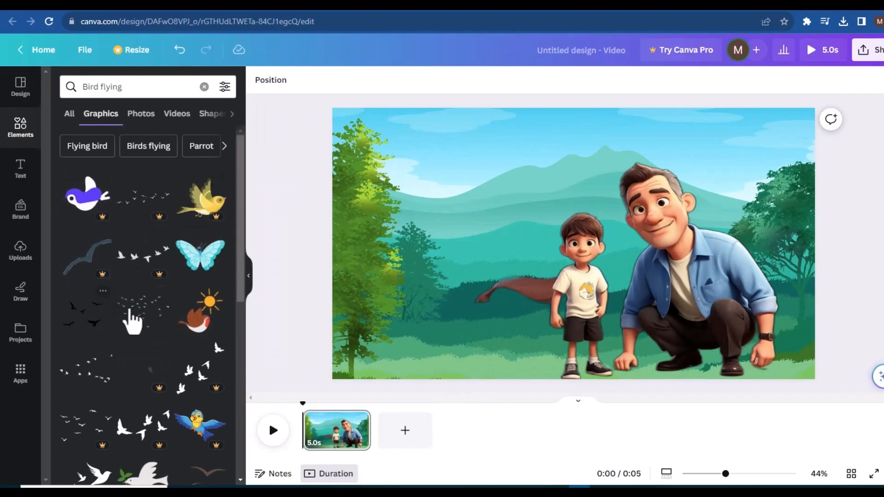
# Add the yellow and green butterfly and the white dove with an olive branch to the scene
pyautogui.scroll(-4, 124, 322)
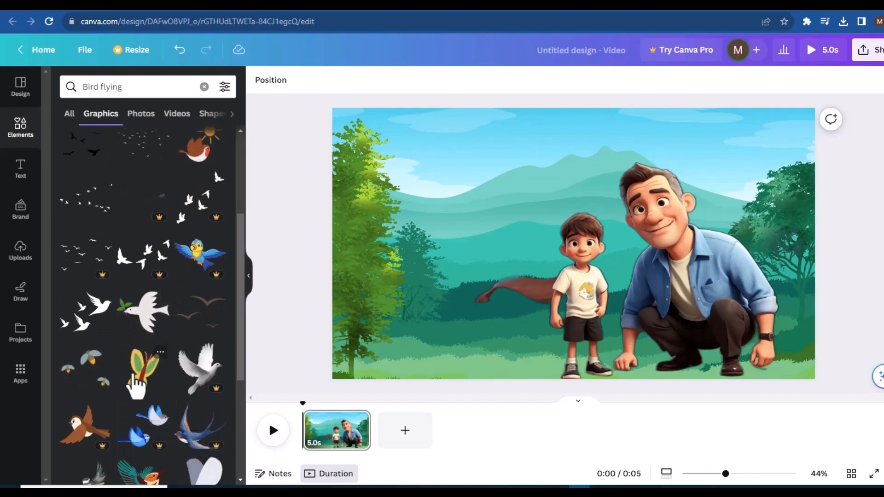
pyautogui.click(137, 375)
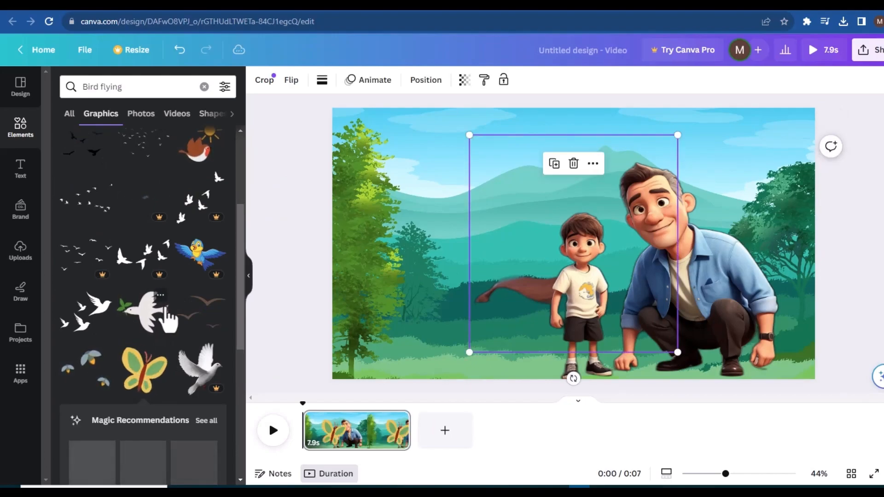
pyautogui.click(143, 313)
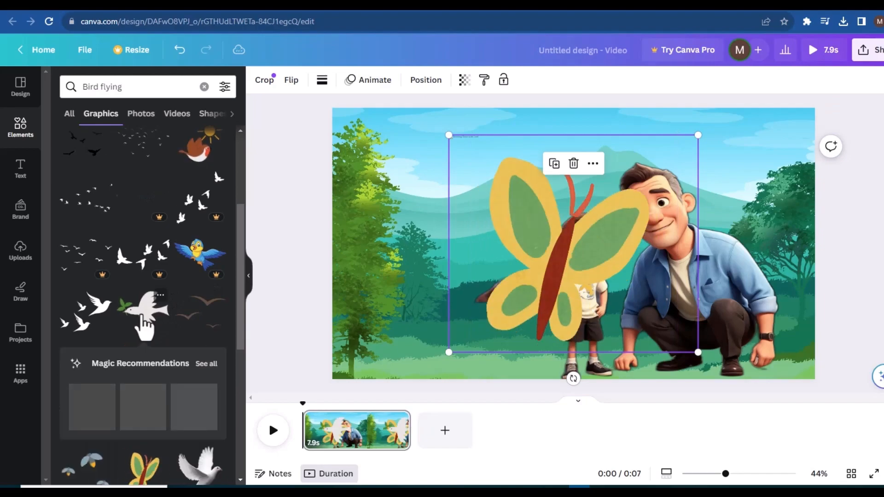
# Shrink the white dove and place it in the sky above the trees on the father's side
pyautogui.moveTo(698, 352); pyautogui.dragTo(573, 246)
pyautogui.moveTo(534, 216); pyautogui.dragTo(761, 166)
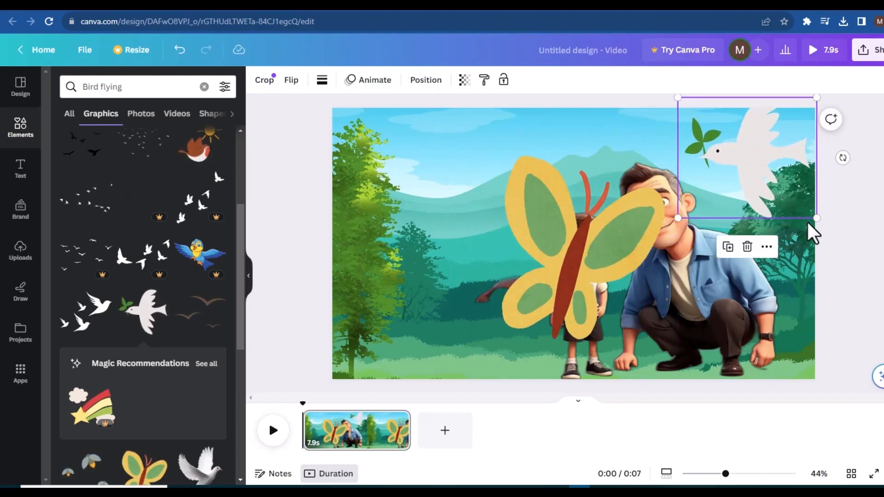
pyautogui.moveTo(816, 219); pyautogui.dragTo(752, 162)
pyautogui.moveTo(688, 145); pyautogui.dragTo(769, 142)
# Shrink the butterfly and place it in the sky beside the tall tree on the landscape's left side
pyautogui.click(592, 310)
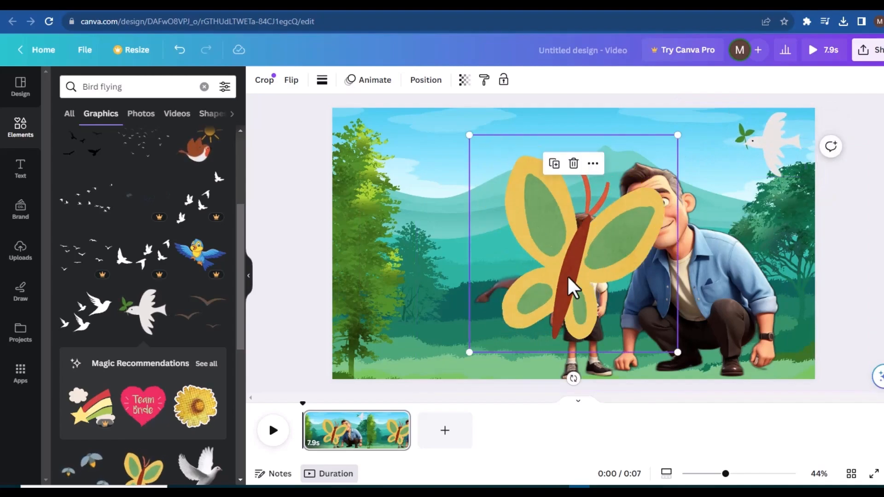
pyautogui.moveTo(677, 353); pyautogui.dragTo(548, 218)
pyautogui.moveTo(483, 175); pyautogui.dragTo(408, 143)
pyautogui.moveTo(471, 181); pyautogui.dragTo(457, 174)
pyautogui.moveTo(437, 146); pyautogui.dragTo(433, 141)
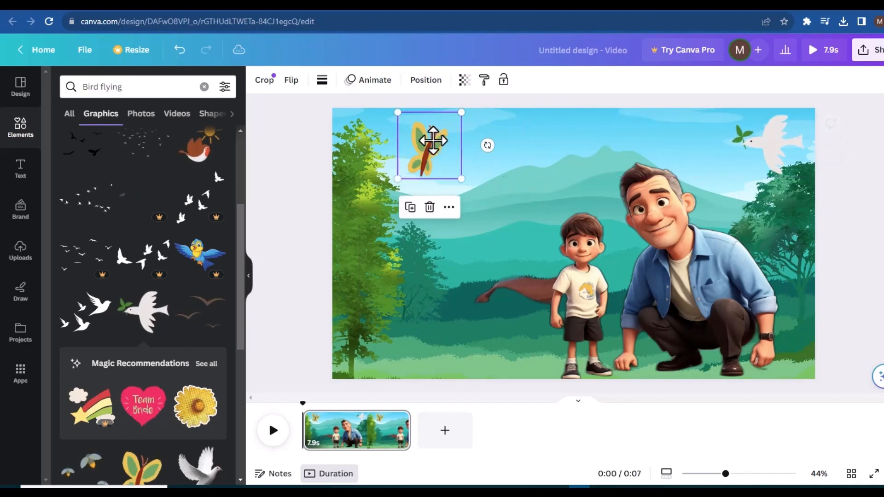
# Add the flying bee graphic and shrink it to fit in the sky above the boy, between the butterfly and the dove
pyautogui.scroll(-3, 145, 412)
pyautogui.scroll(-5, 152, 405)
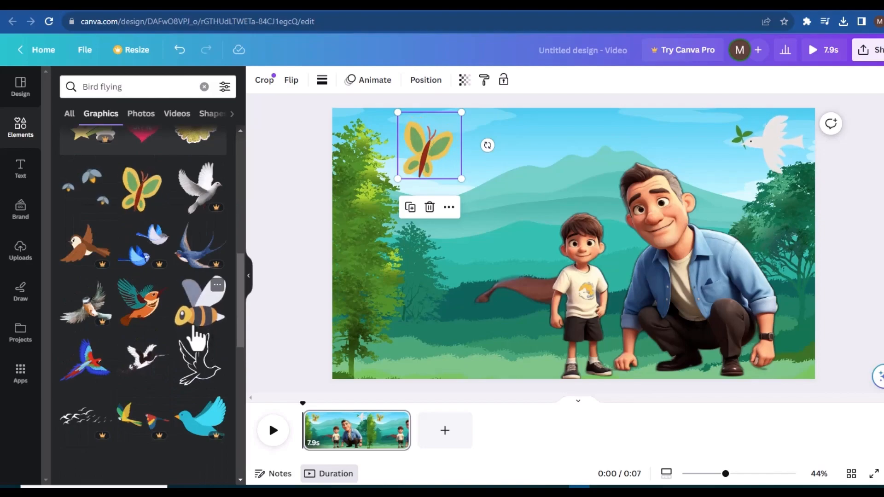
pyautogui.click(194, 327)
pyautogui.moveTo(678, 352); pyautogui.dragTo(570, 143)
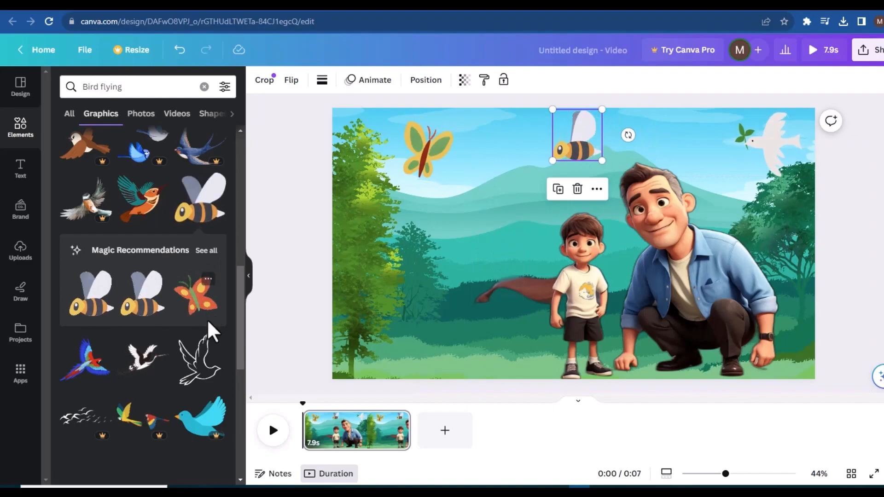
pyautogui.scroll(-1, 212, 330)
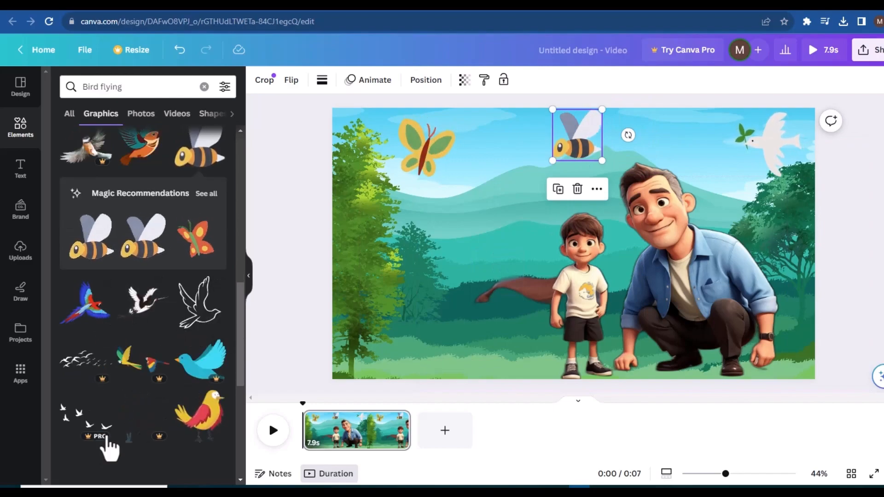
pyautogui.scroll(-5, 187, 424)
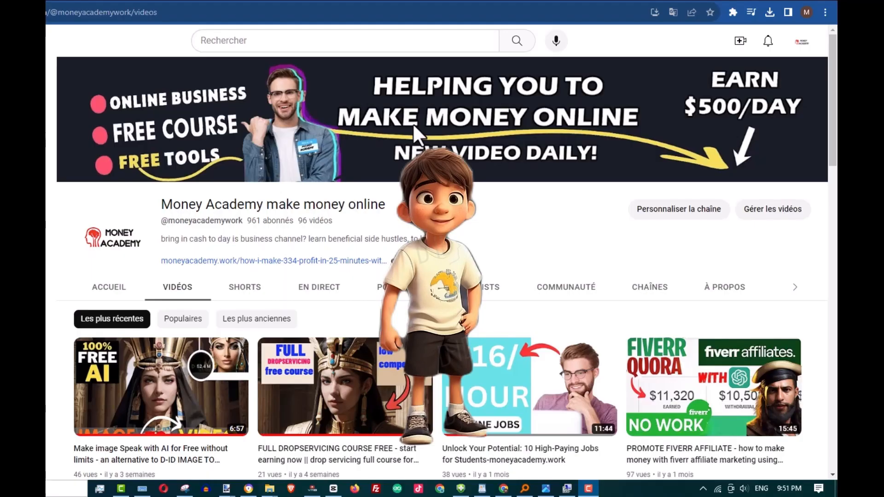
# Switch to the Money Academy YouTube channel and look through its most recent videos
pyautogui.scroll(-3, 437, 258)
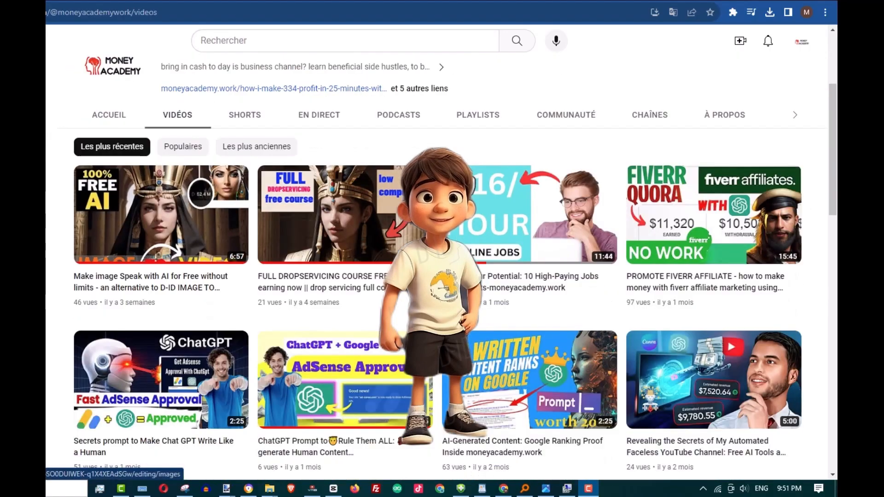
pyautogui.scroll(-4, 264, 290)
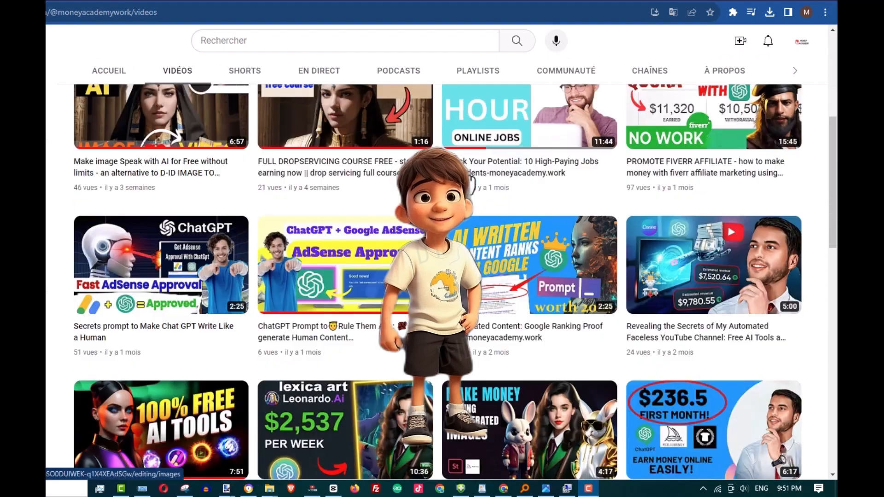
pyautogui.scroll(-8, 262, 295)
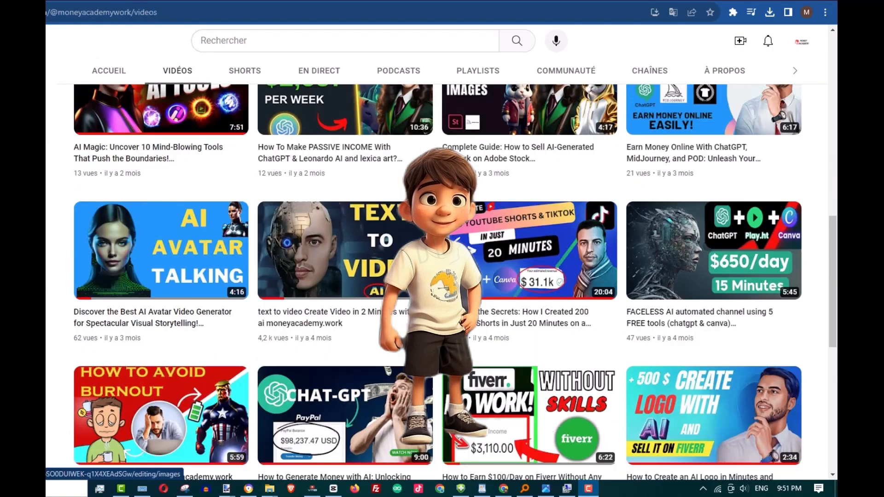
pyautogui.scroll(-8, 437, 276)
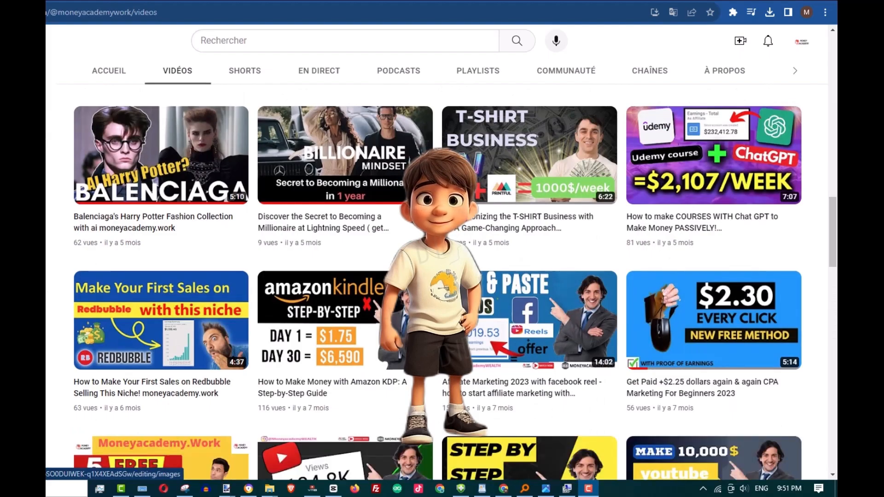
pyautogui.scroll(-3, 437, 276)
pyautogui.scroll(-3, 465, 180)
pyautogui.scroll(-3, 465, 180)
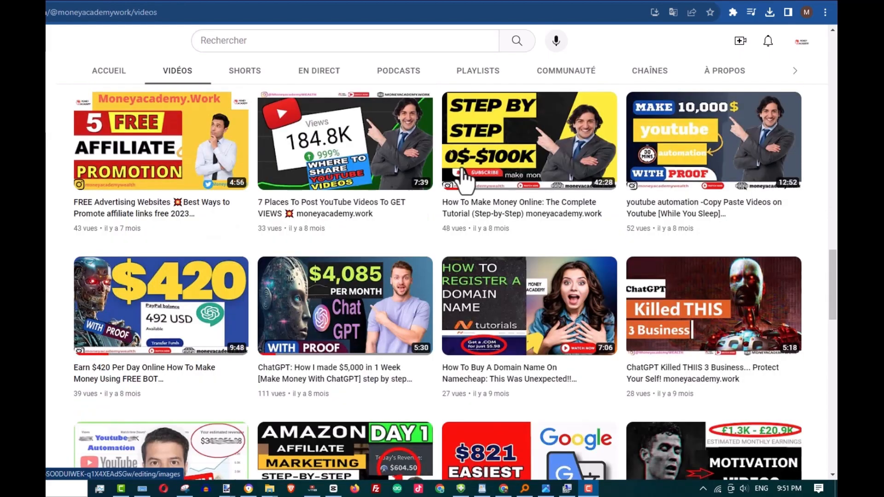